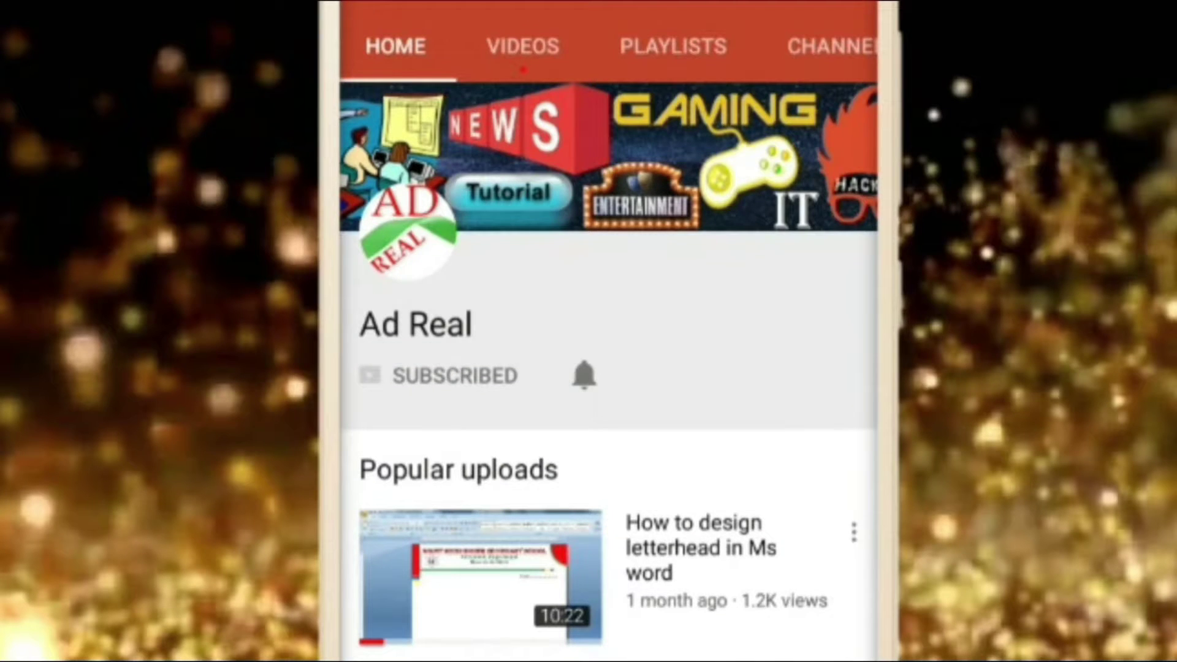
Turn on notifications for the subscribed YouTube channel with the bell icon.
left_click(584, 374)
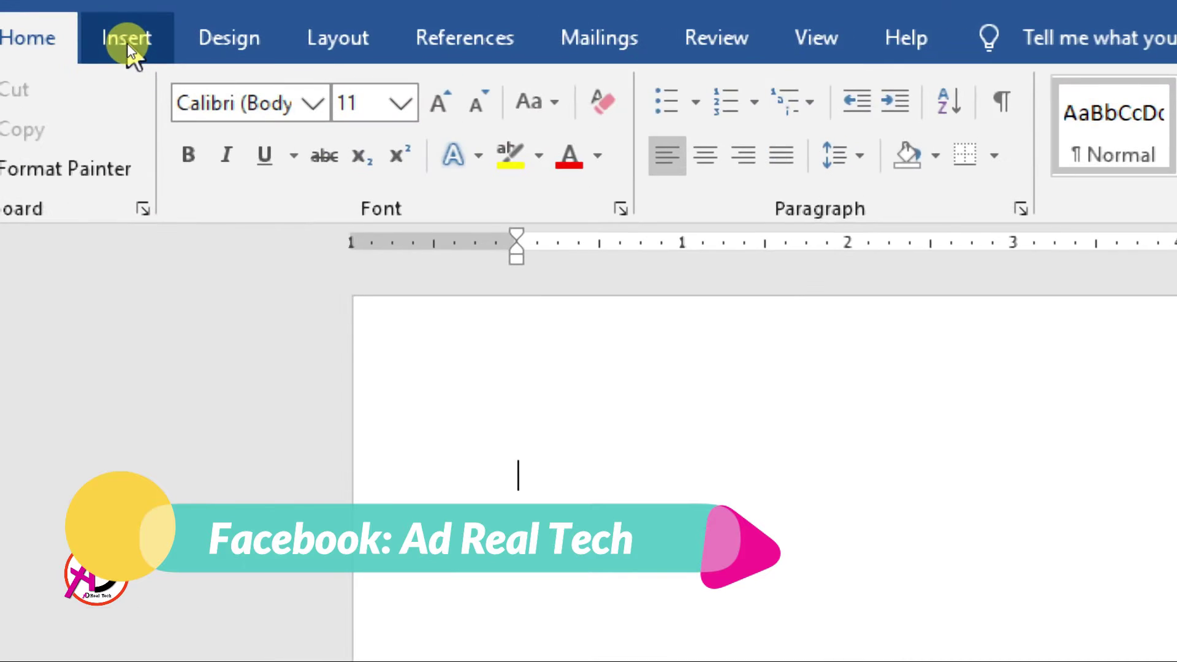
Insert a WordArt in the Fill: White; Outline: Blue style.
left_click(127, 42)
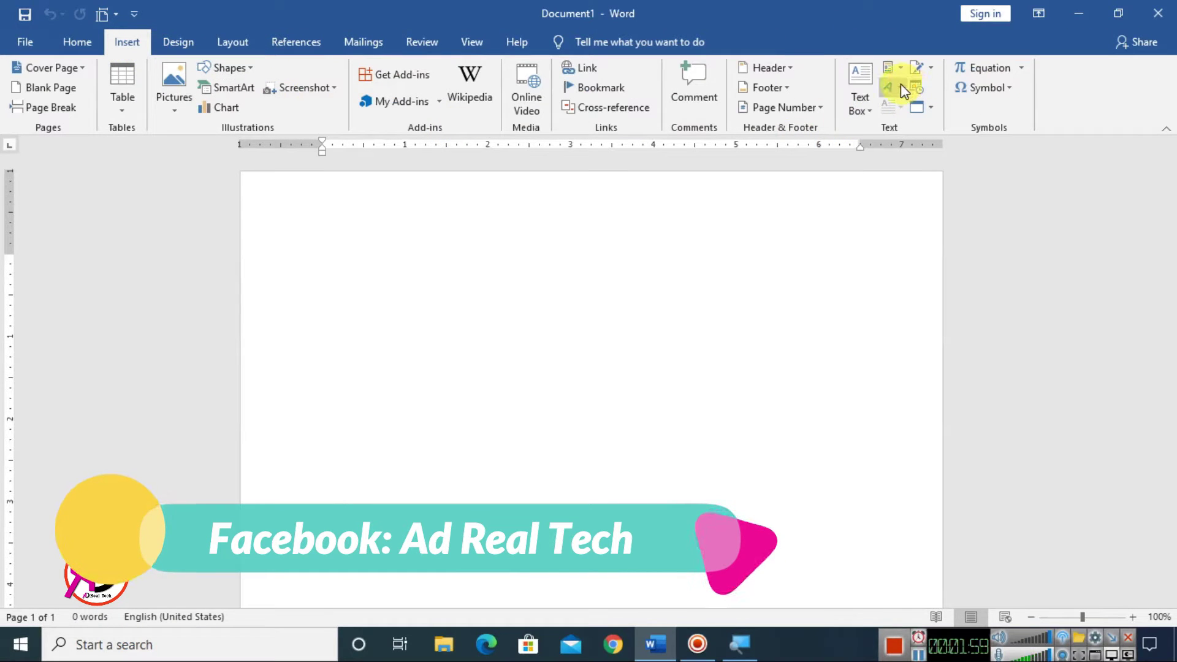
key("shift+F10")
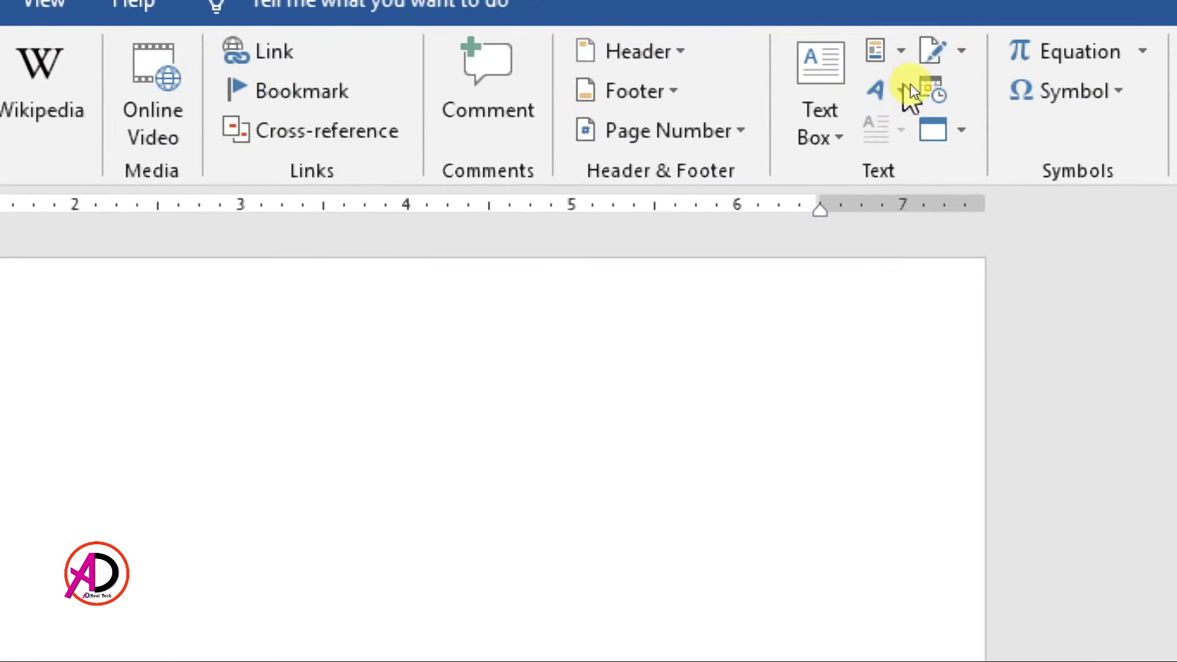
left_click(899, 90)
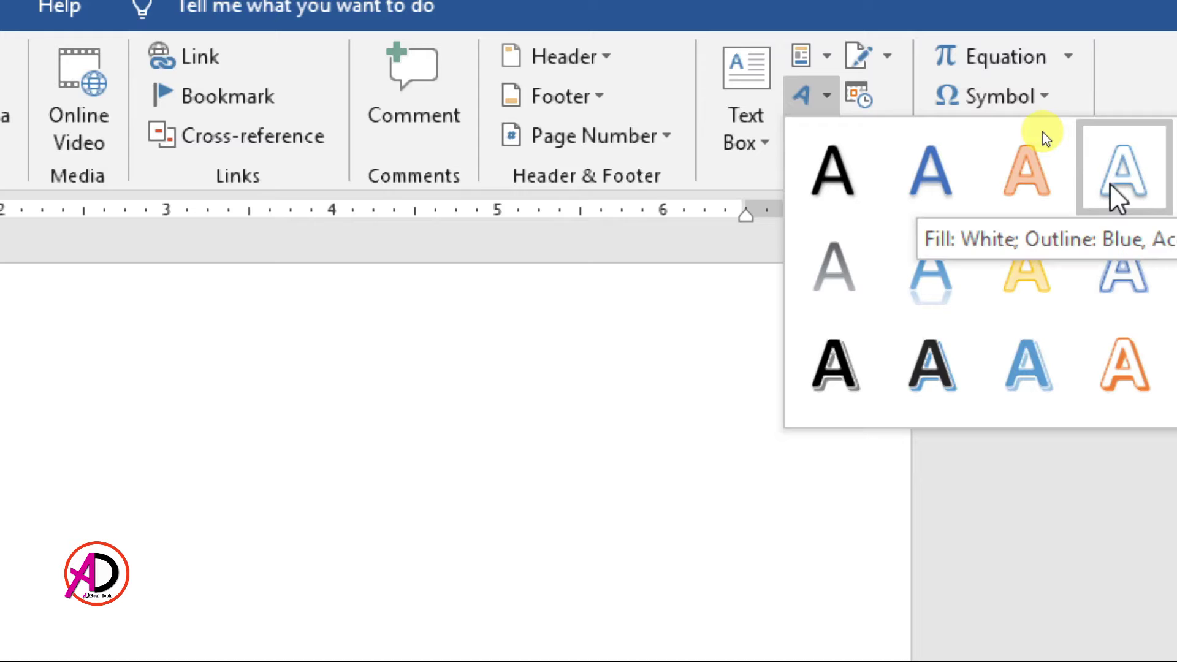
left_click(1117, 198)
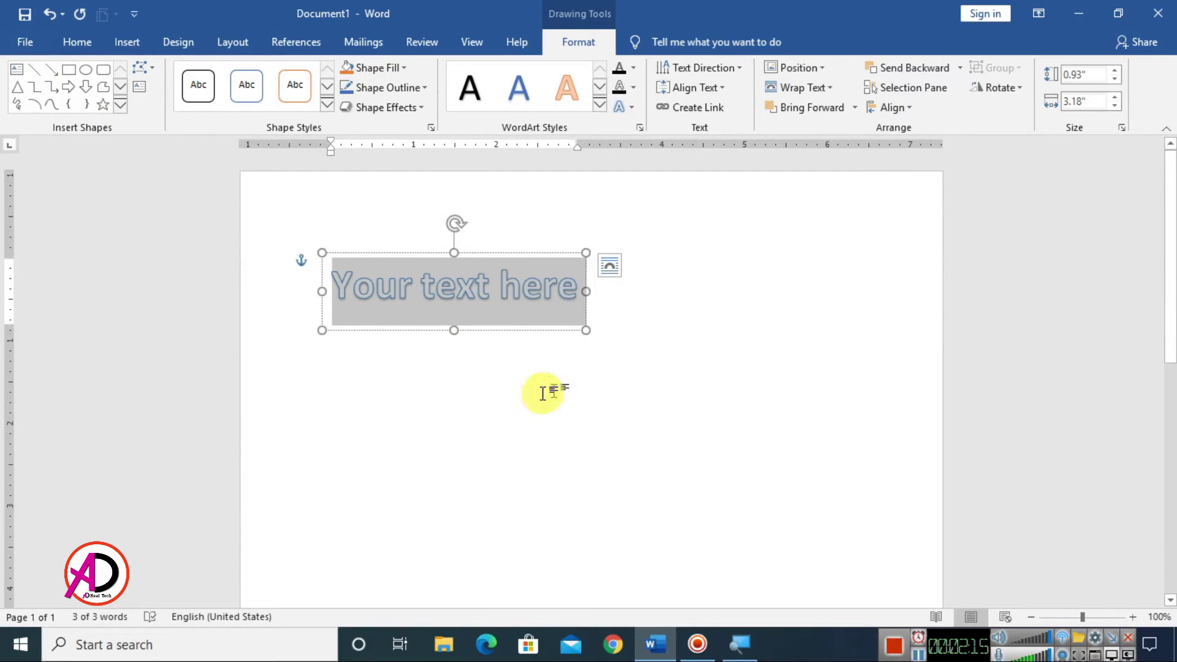
Enlarge the WordArt box and replace its placeholder with 'A B C D E F G'.
left_click_drag(587, 330, 883, 381)
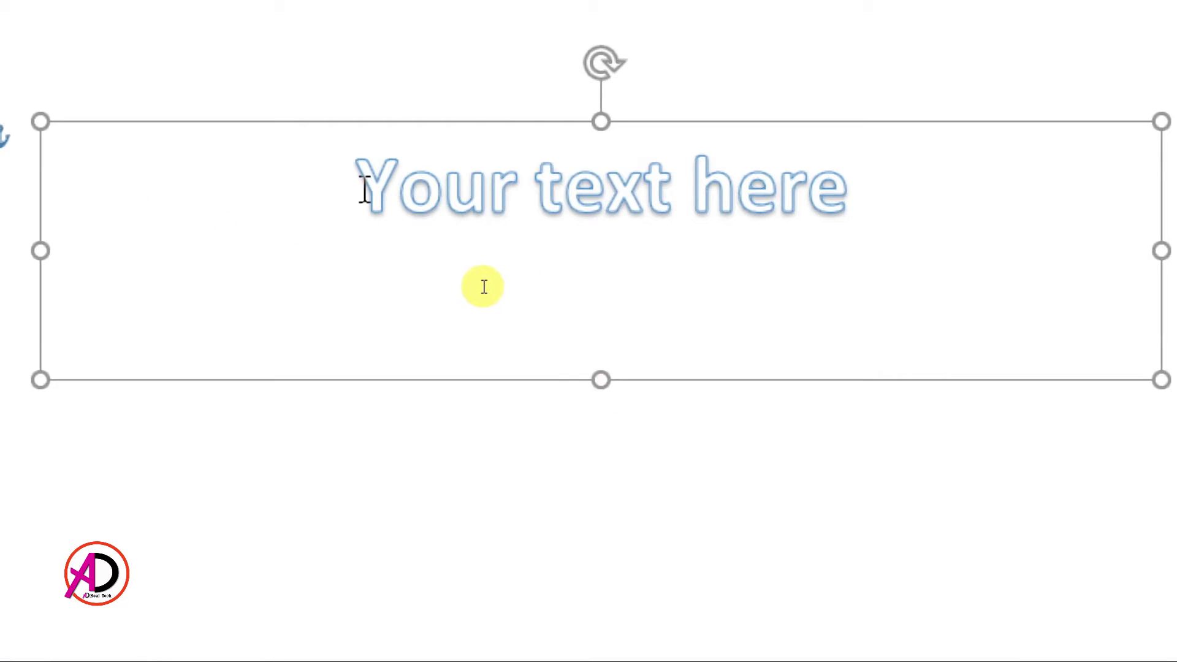
left_click_drag(482, 286, 786, 297)
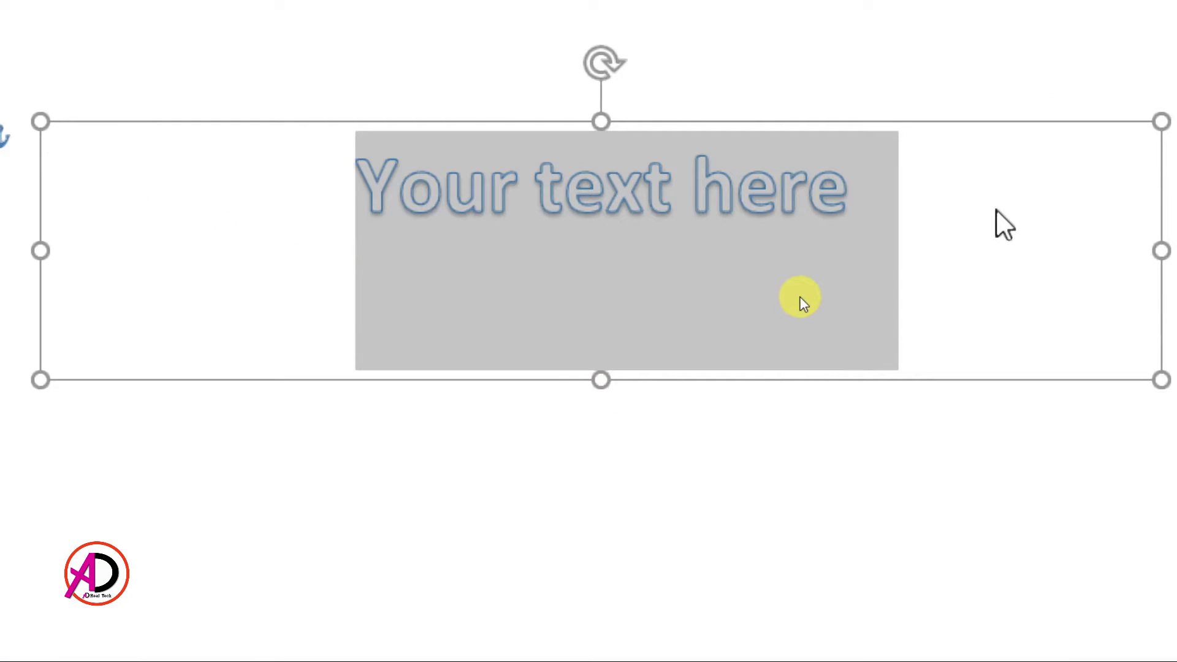
type("A")
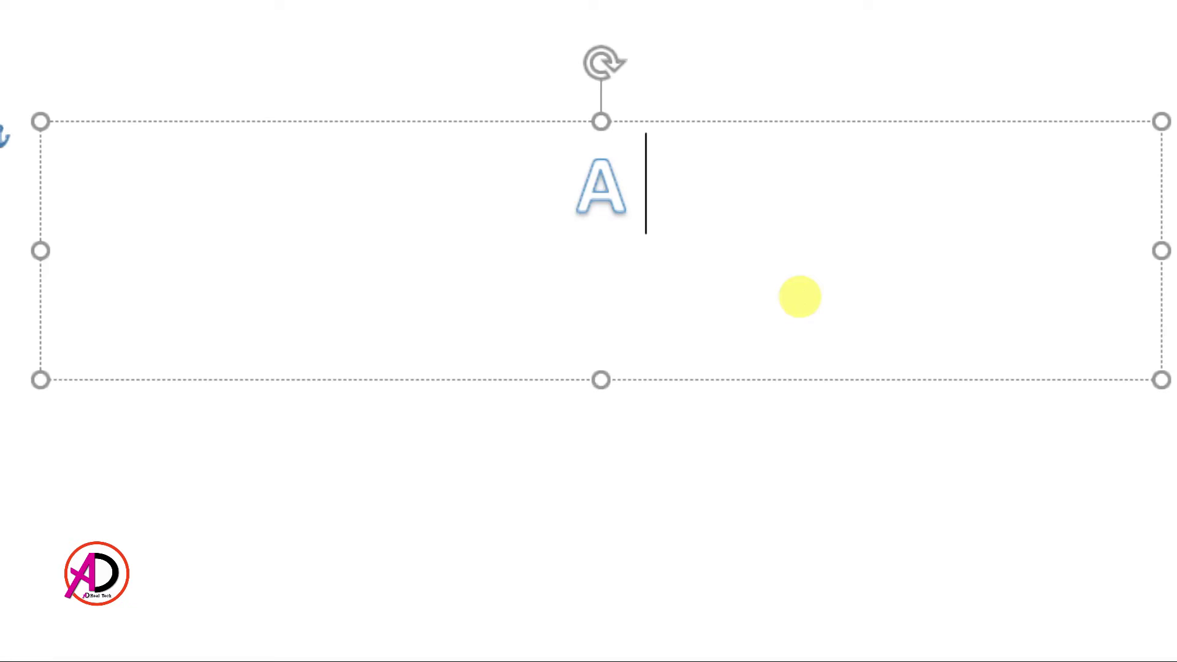
type(" B C D E")
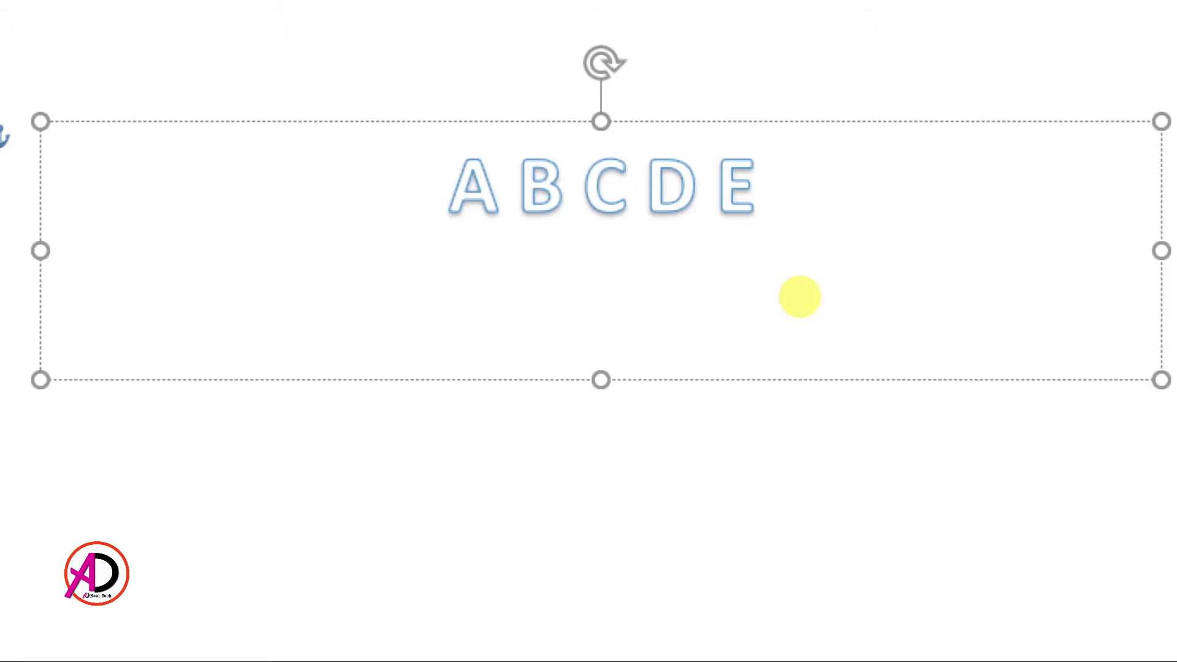
type(" F G")
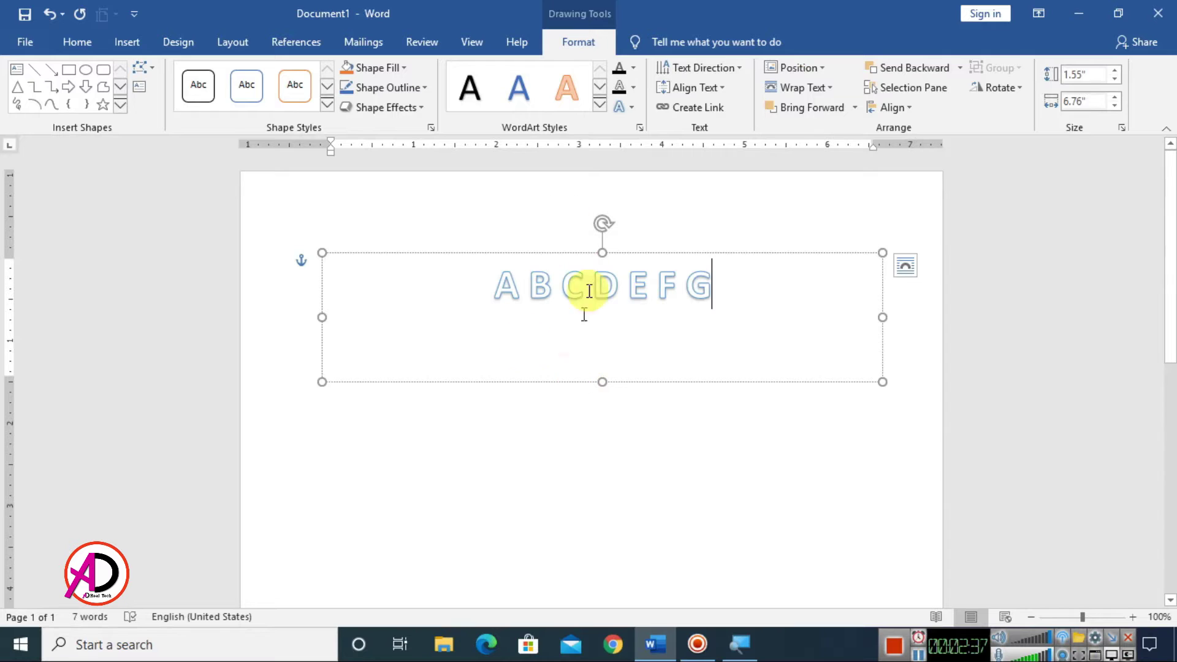
left_click_drag(497, 284, 715, 281)
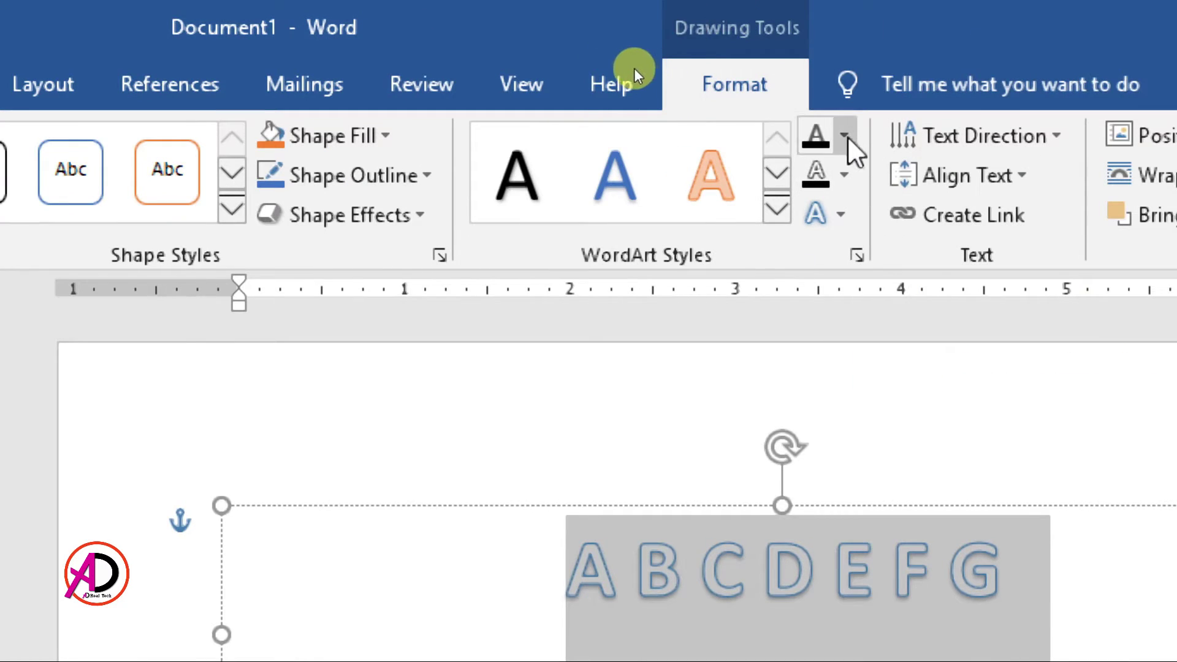
Remove the text fill and the shadow from the letters A–G.
left_click(845, 136)
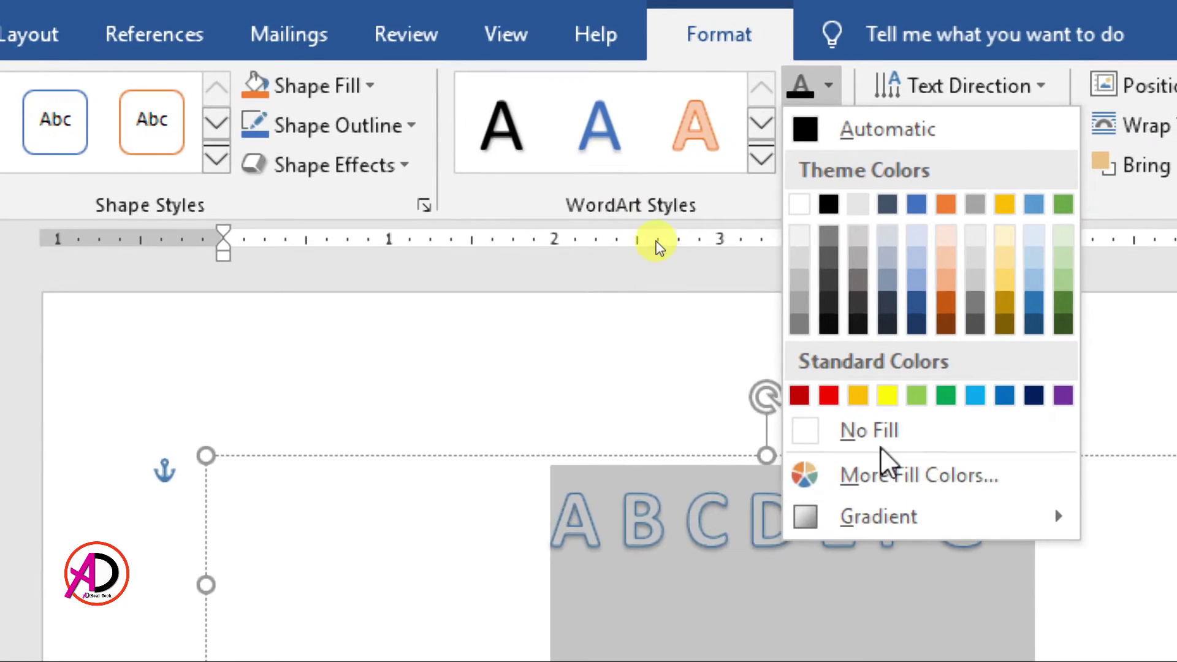
left_click(860, 432)
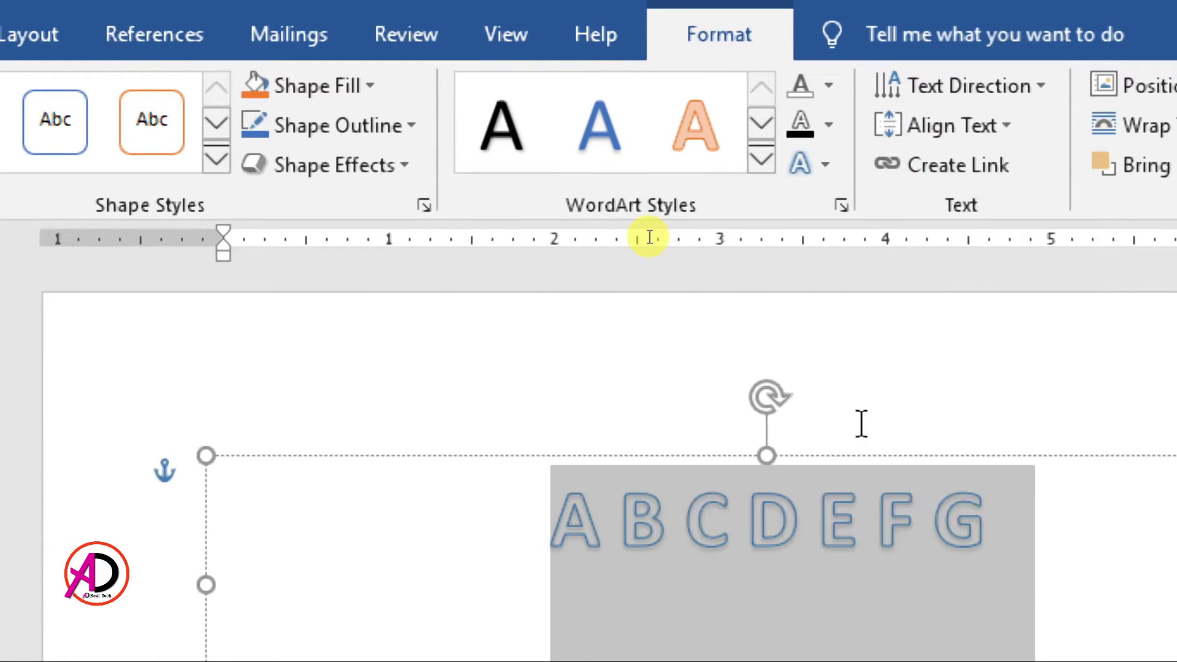
left_click(826, 164)
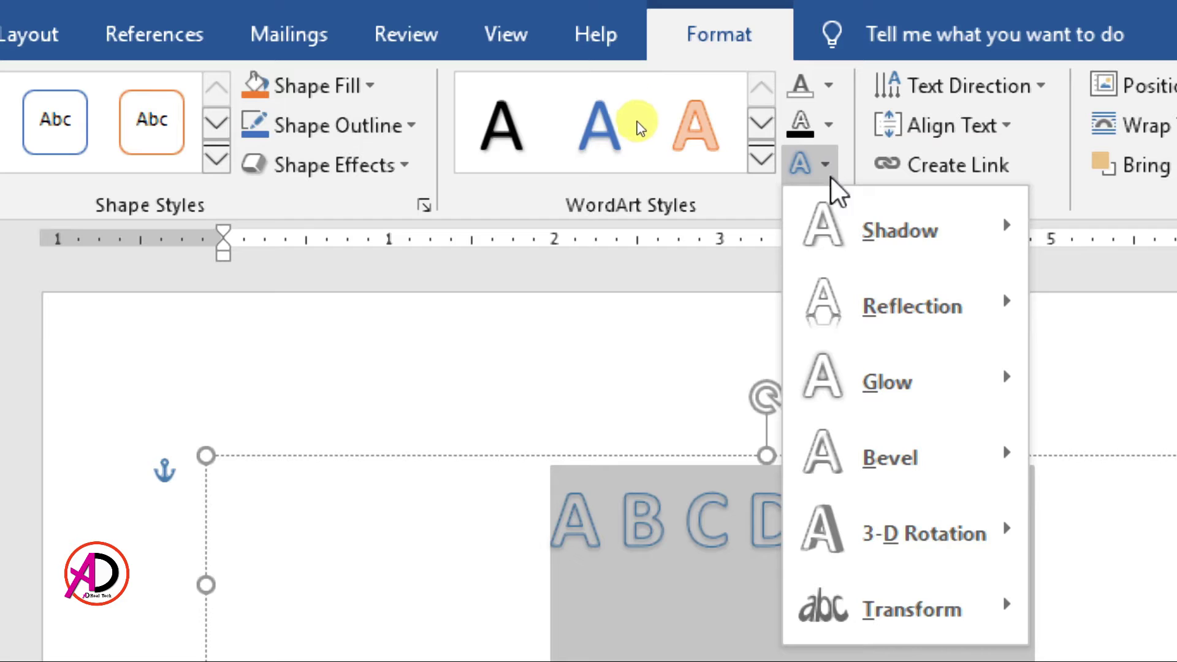
mouse_move(882, 260)
left_click(1030, 273)
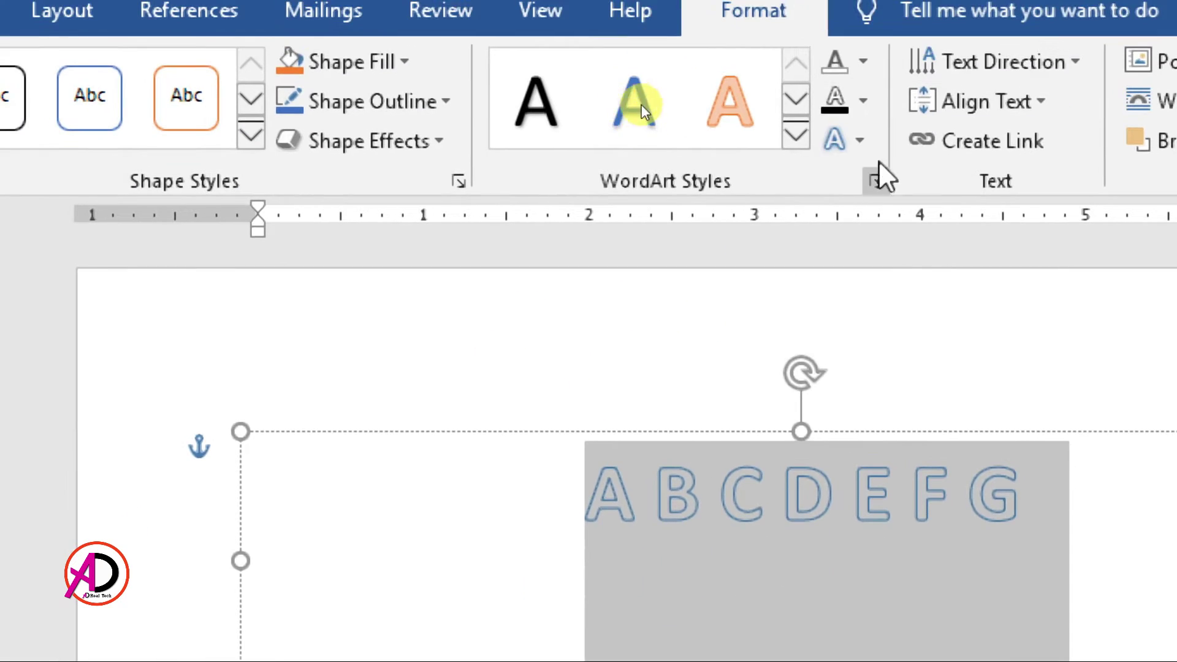
Set the letters' text outline weight to 1½ pt.
left_click(865, 110)
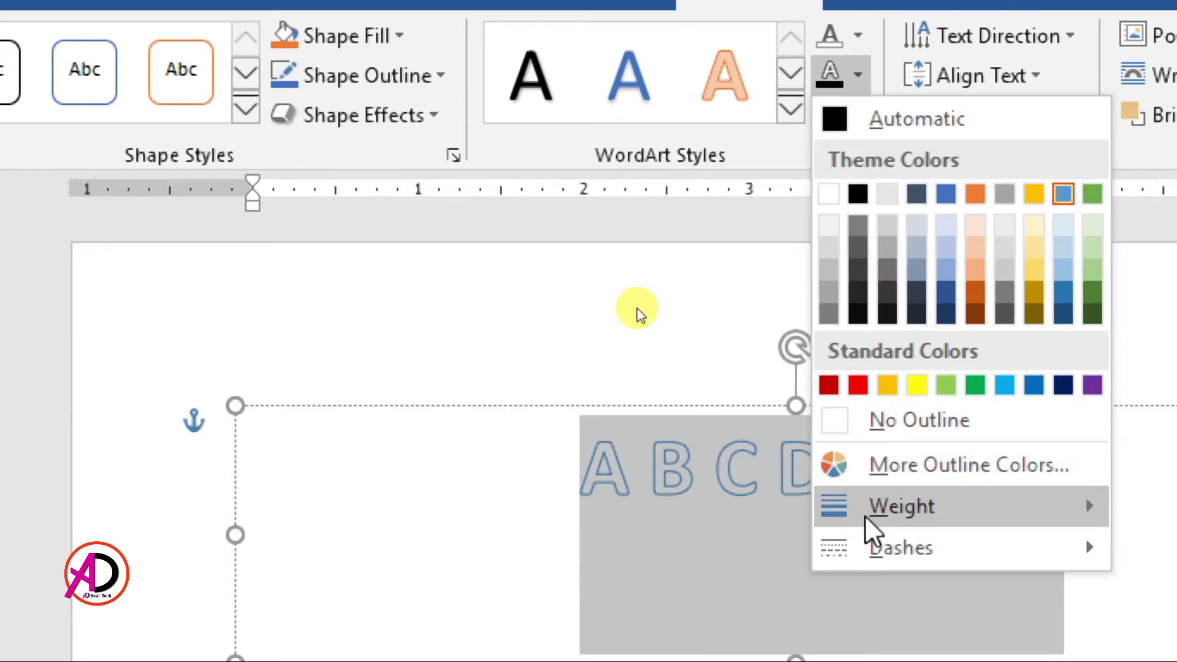
mouse_move(934, 539)
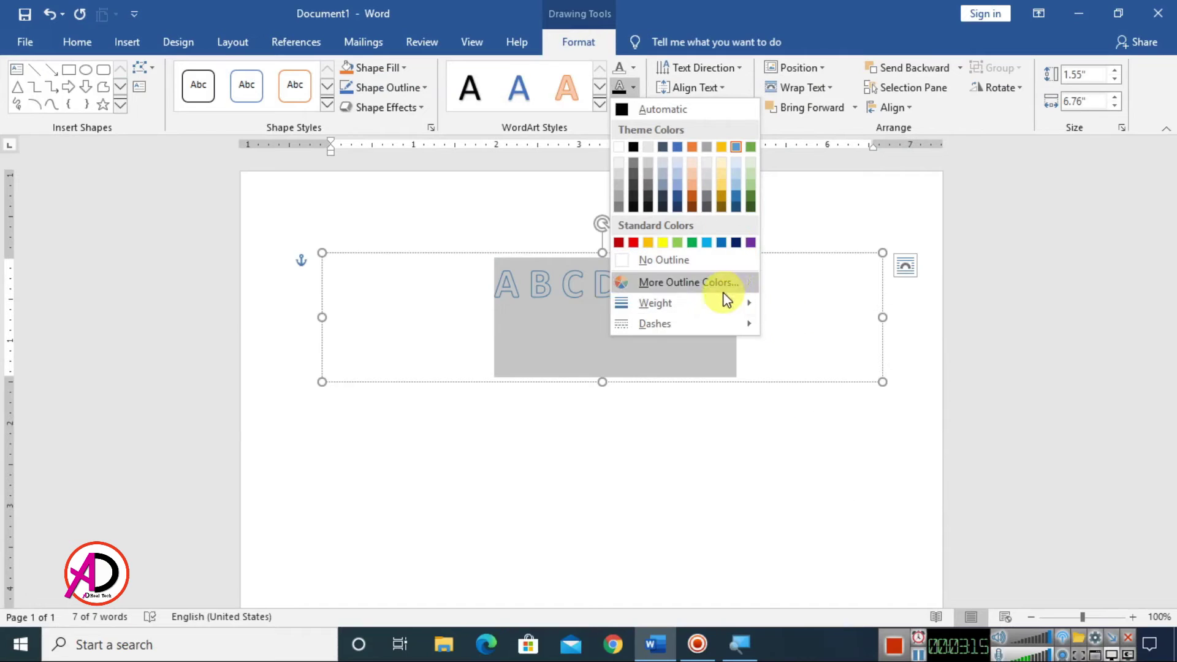
mouse_move(715, 305)
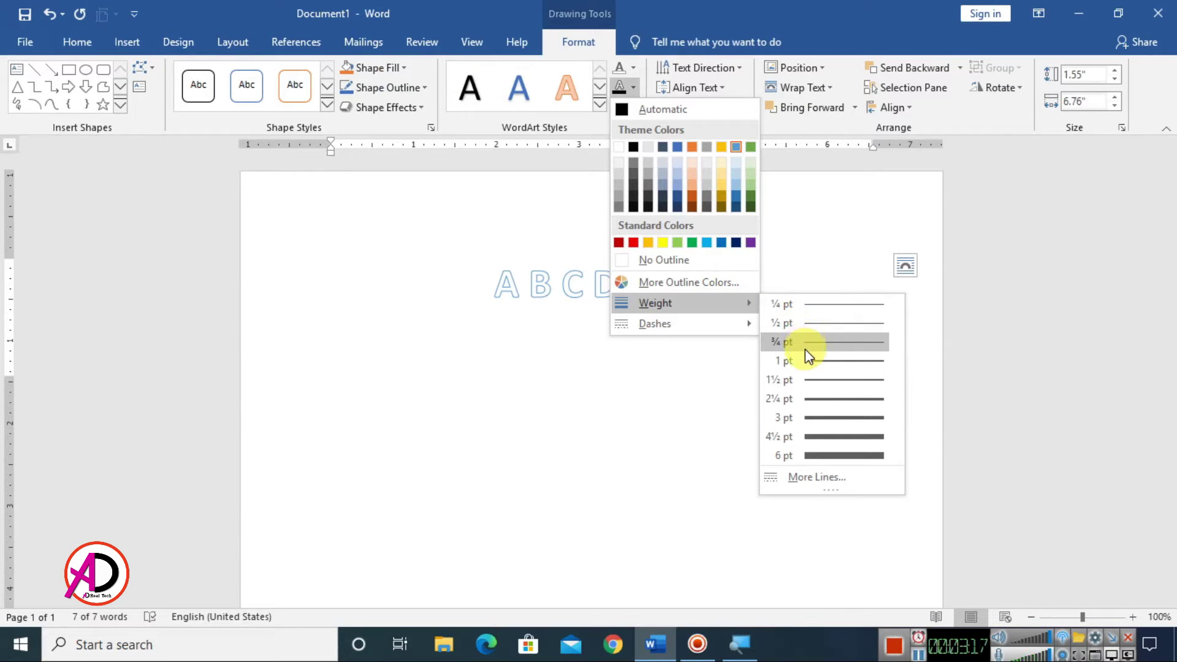
left_click(811, 382)
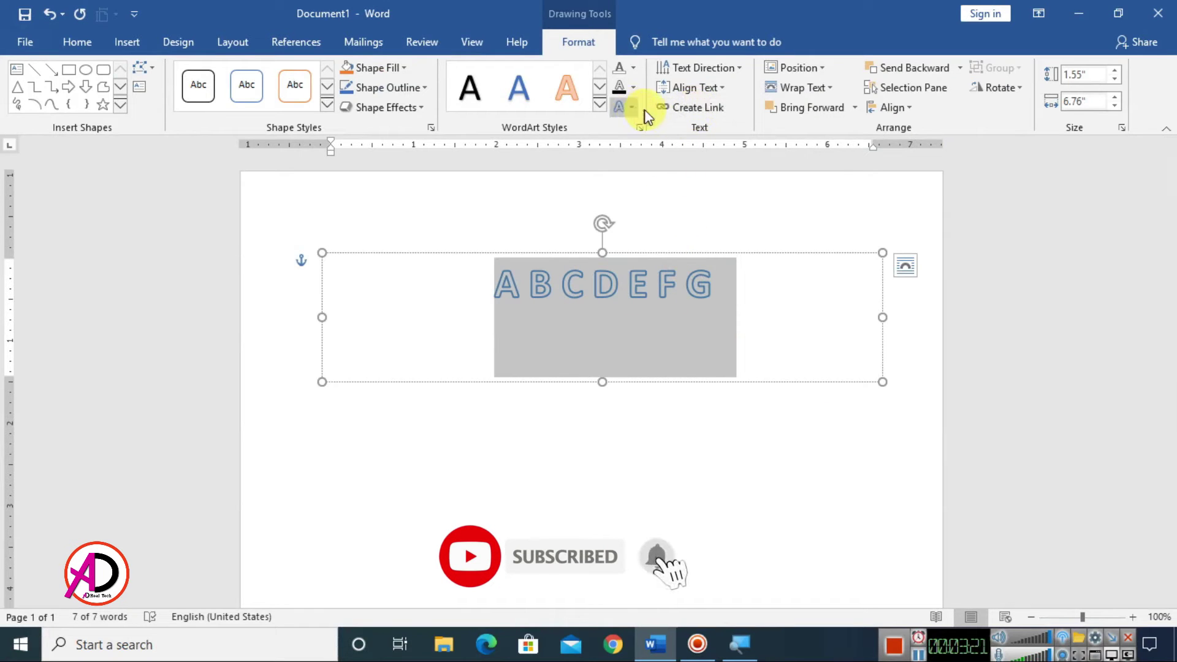
Change the letters' outline dash style to Round Dot.
left_click(635, 91)
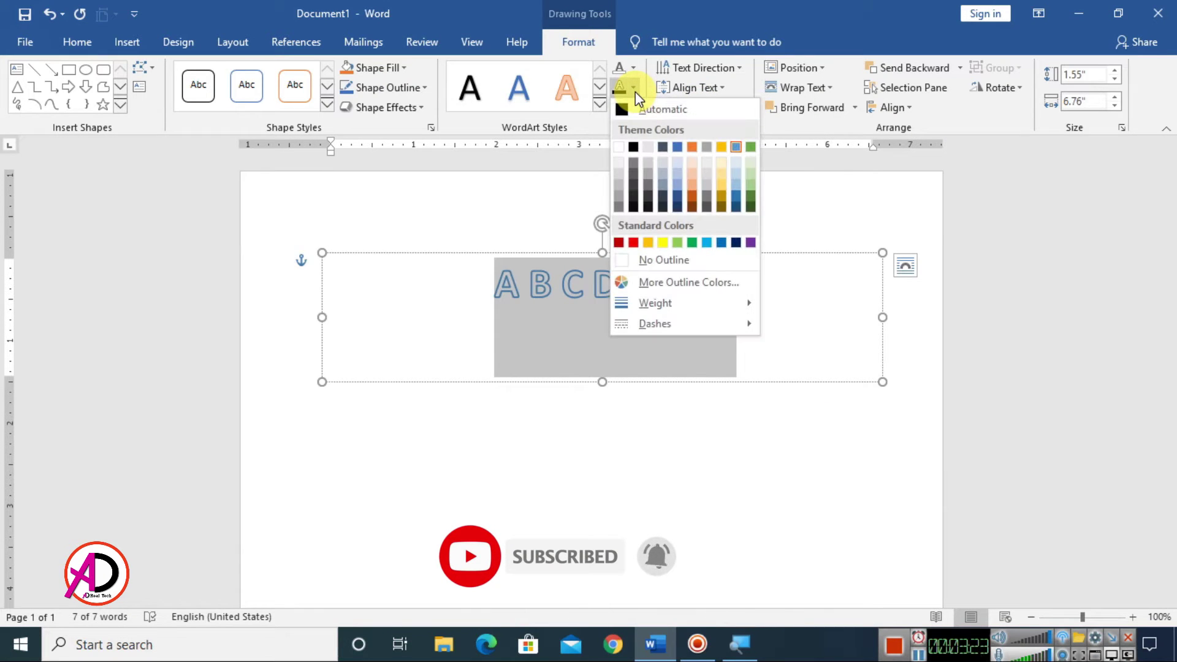
mouse_move(650, 321)
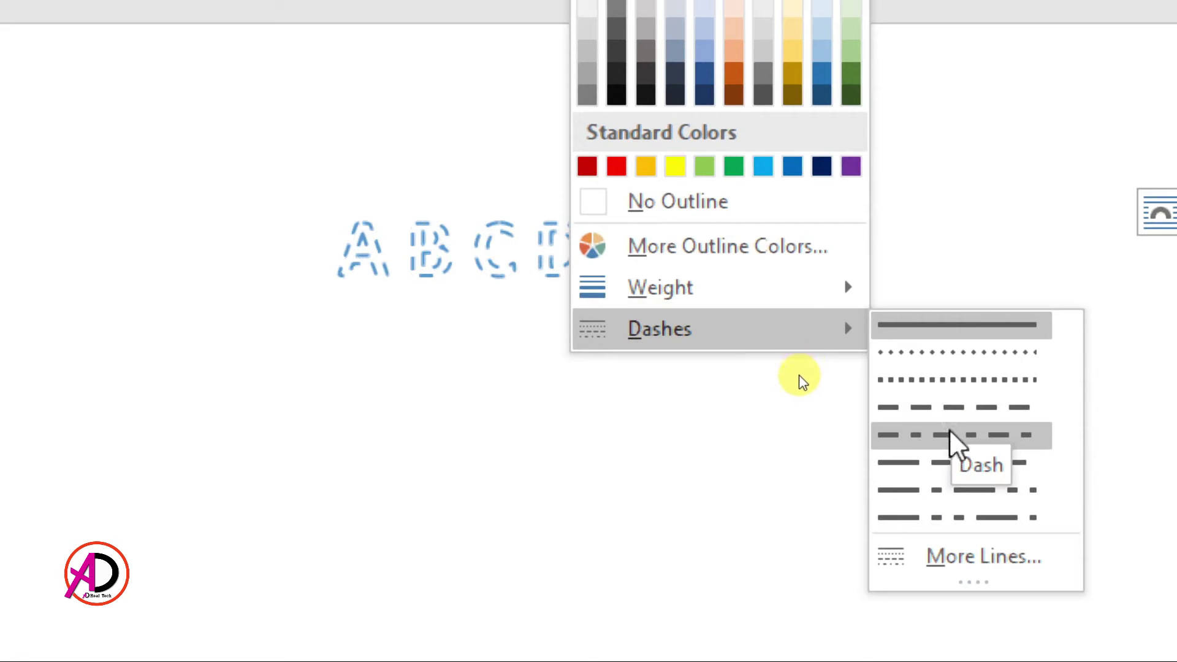
left_click(941, 355)
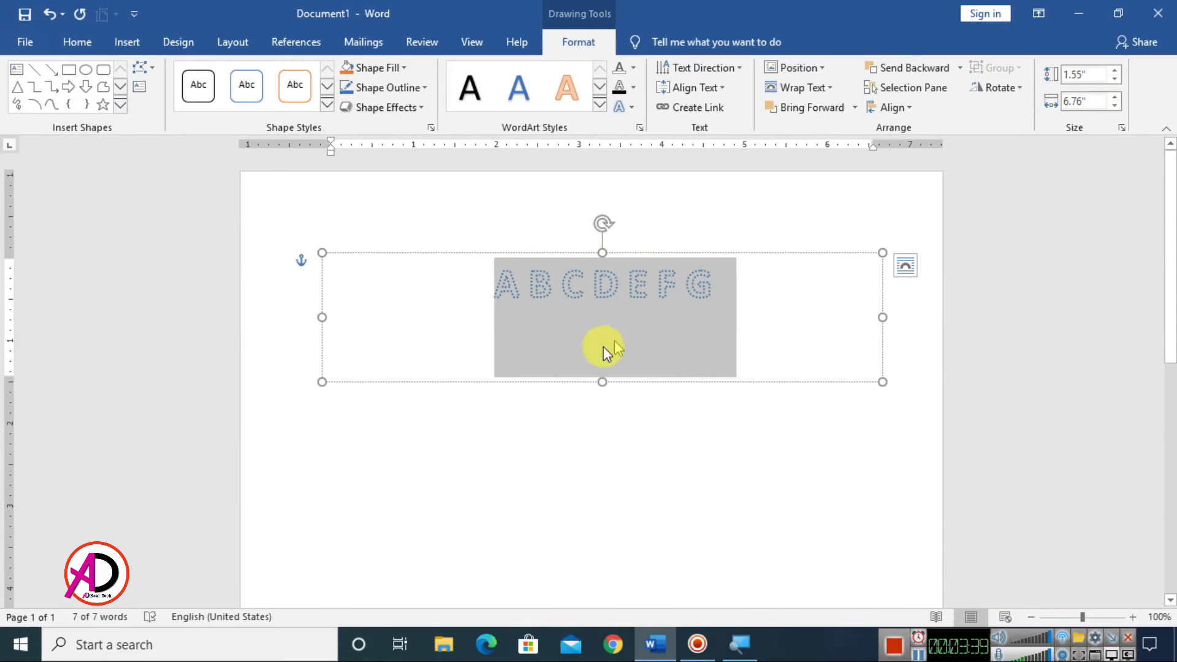
left_click(77, 43)
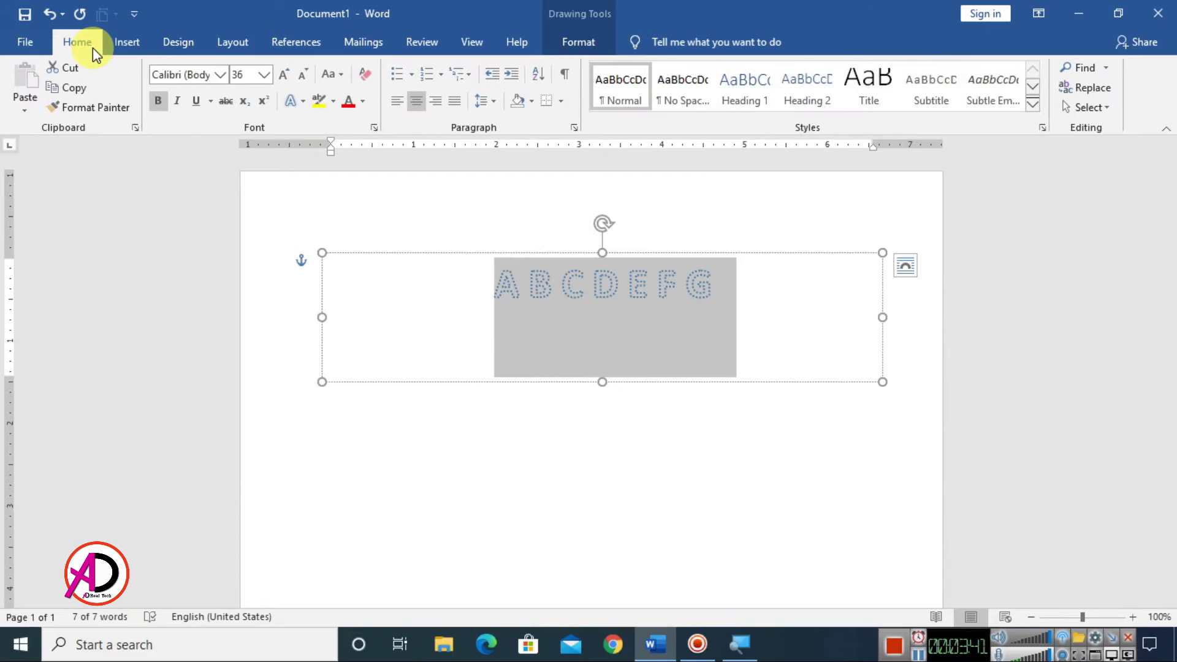
Grow the A–G letters to size 80 and make their box taller.
left_click(283, 75)
left_click(284, 75)
left_click(283, 75)
left_click(285, 75)
left_click(284, 75)
left_click(284, 75)
left_click(284, 75)
left_click(284, 75)
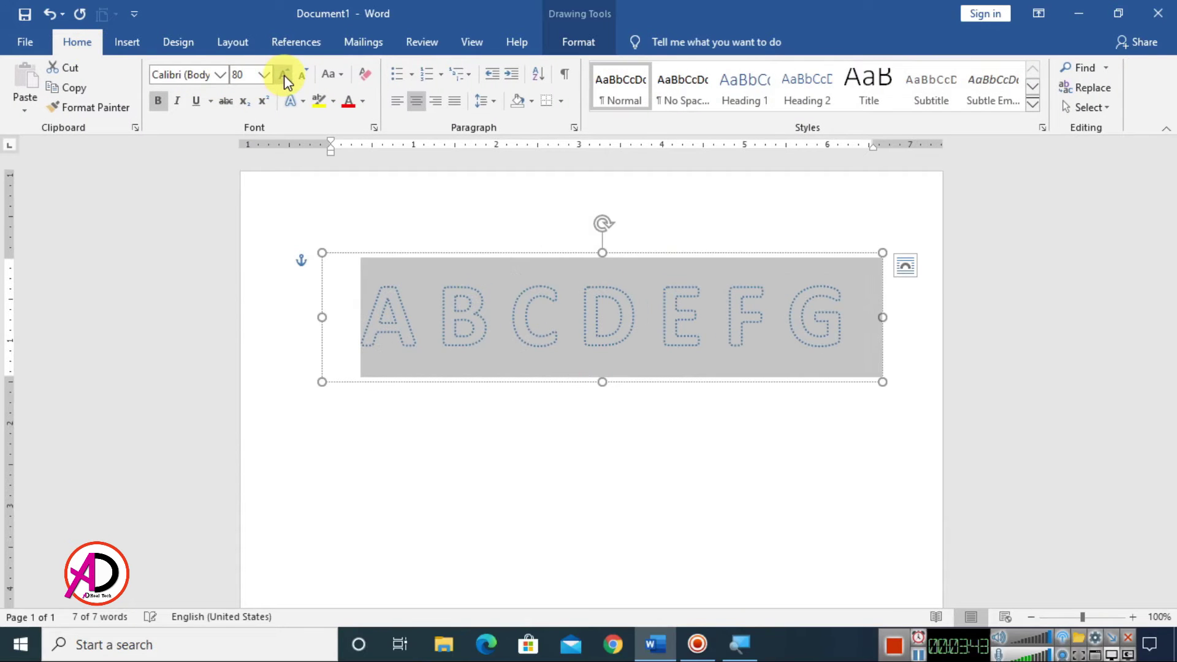
left_click(836, 334)
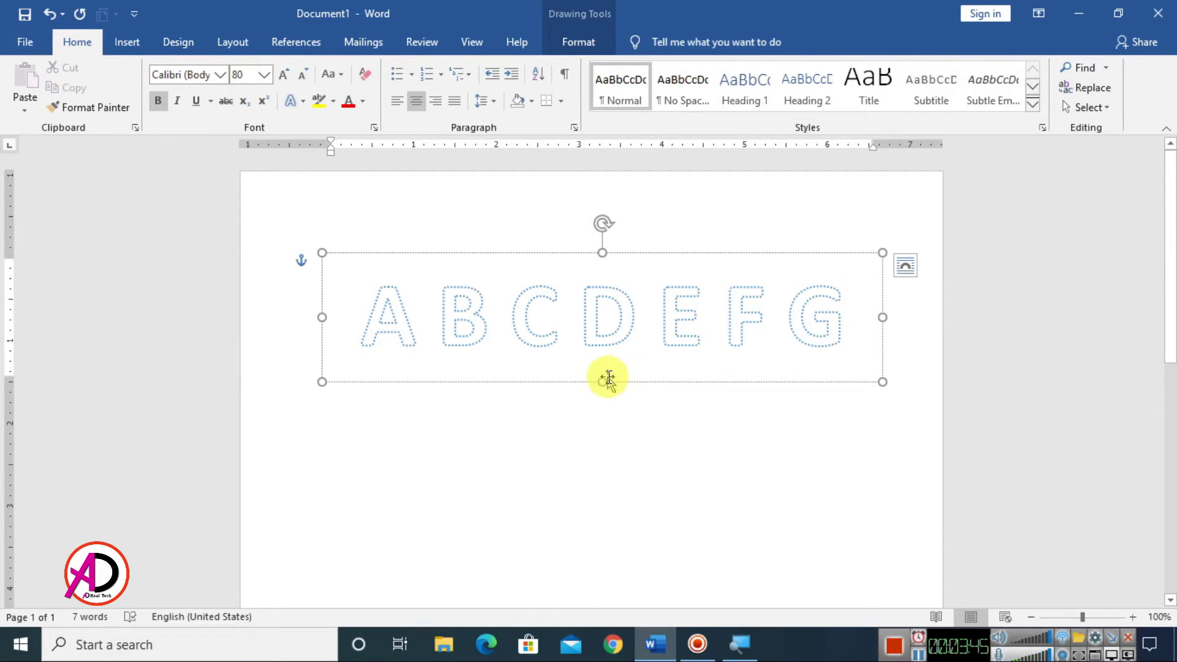
left_click_drag(603, 383, 616, 495)
Change the dotted outline colour of the letters A–G to black.
left_click_drag(836, 329, 352, 161)
left_click(362, 102)
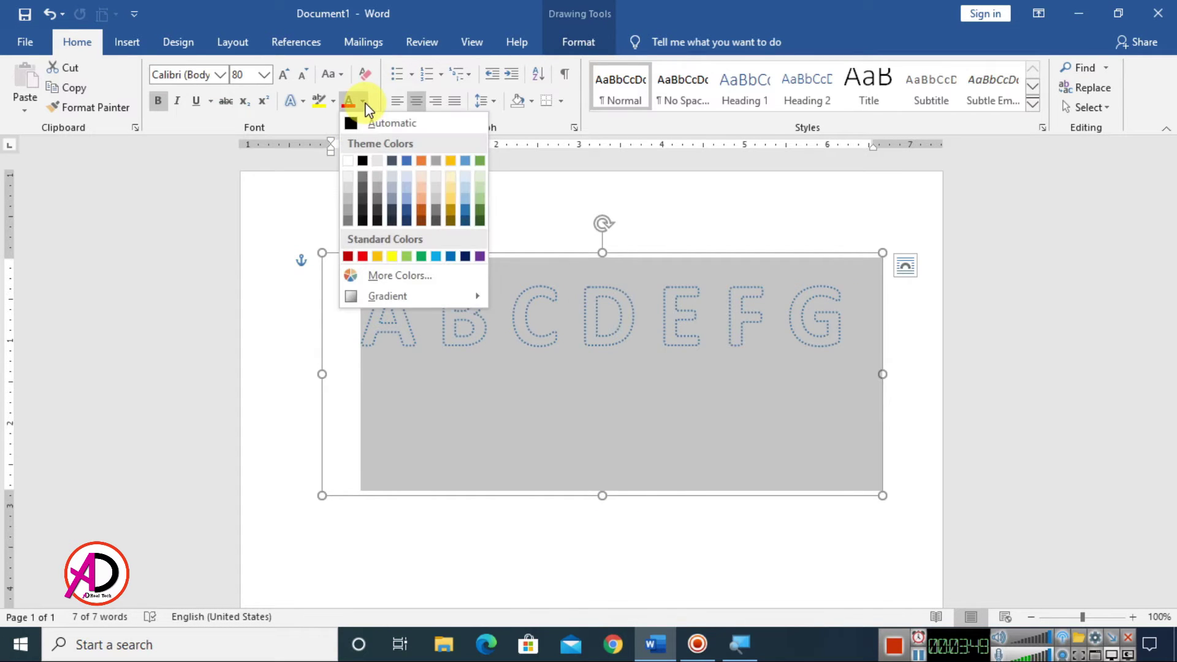
key("Escape")
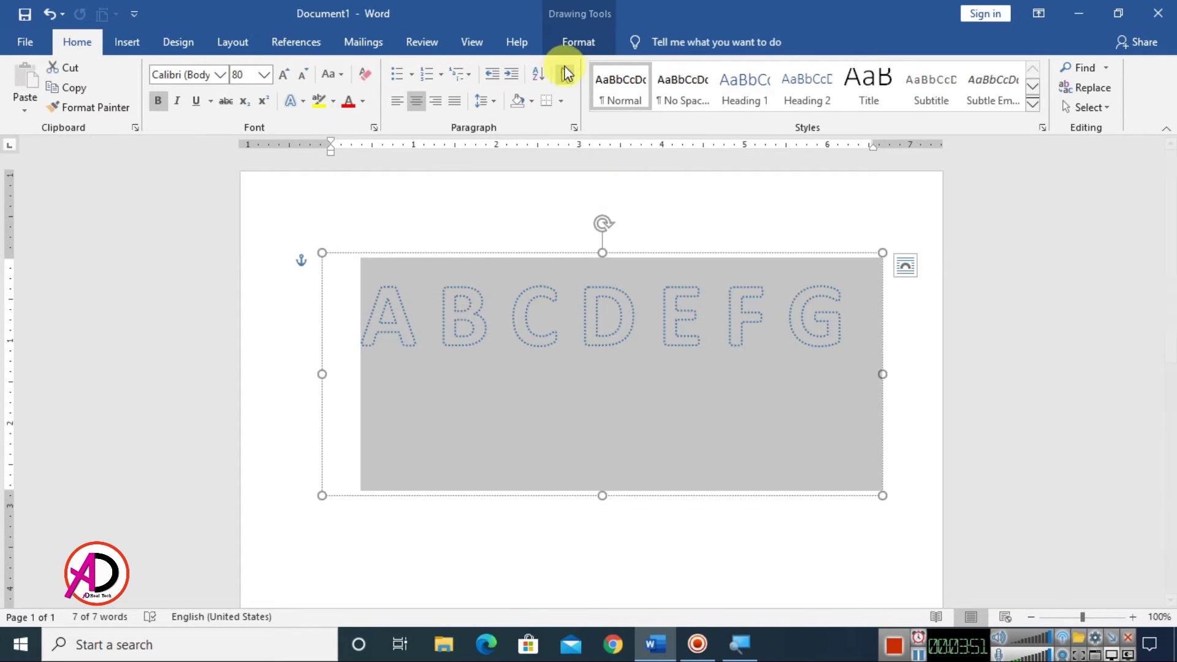
left_click(578, 42)
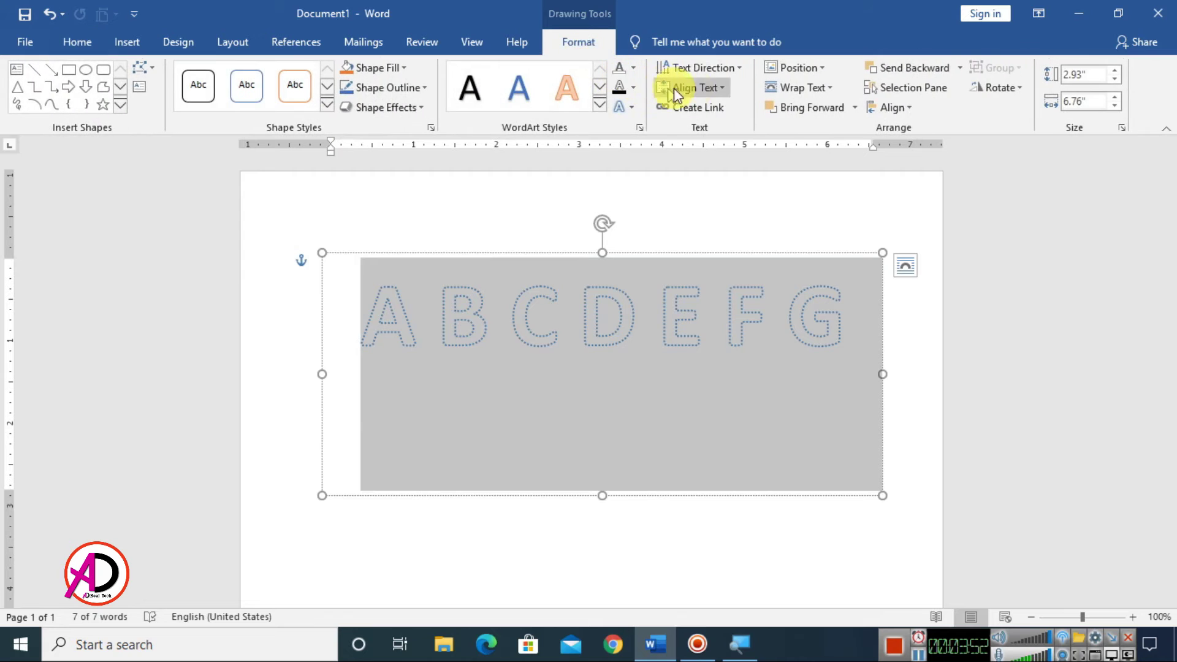
left_click(635, 87)
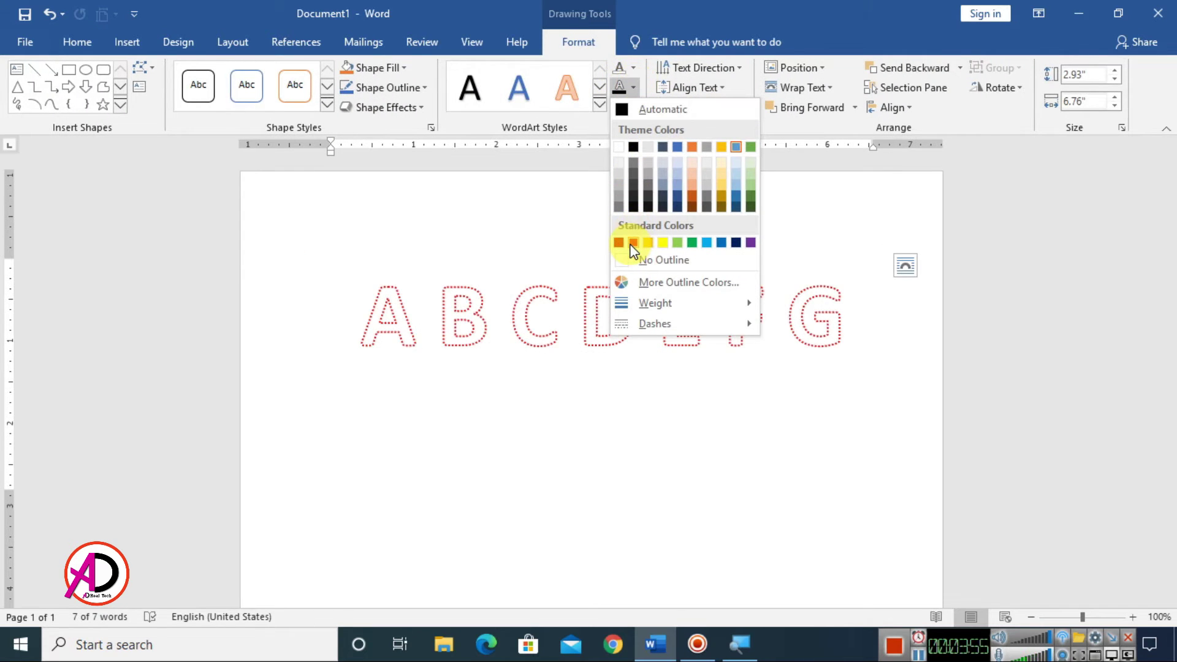
left_click(633, 148)
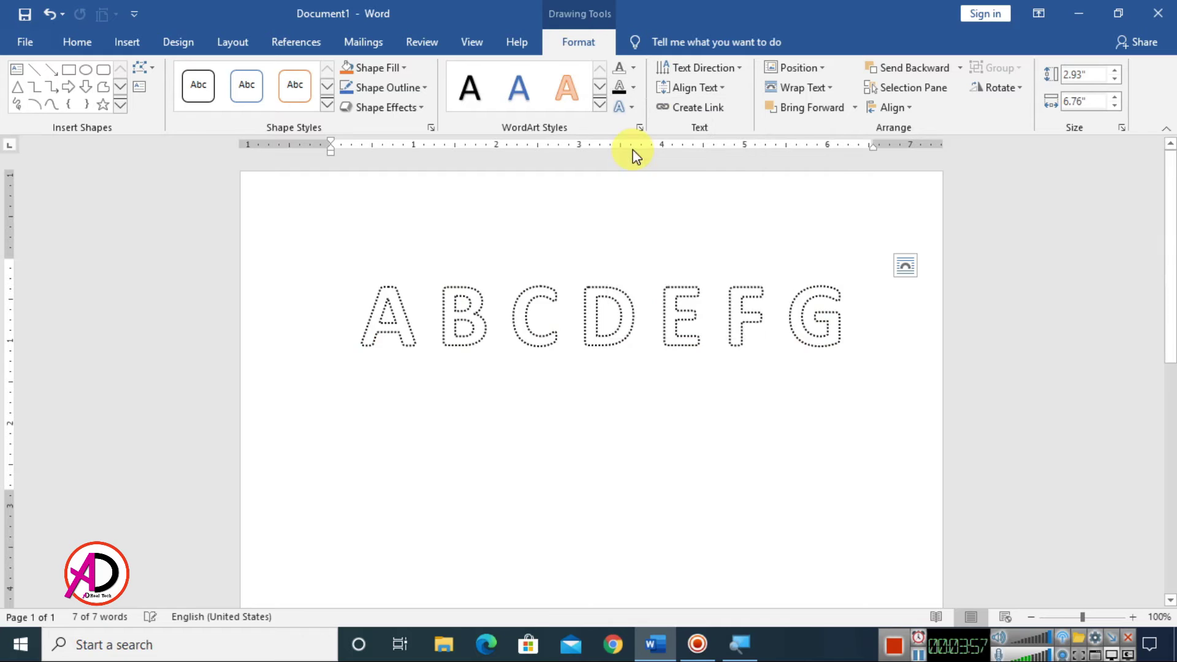
left_click(651, 532)
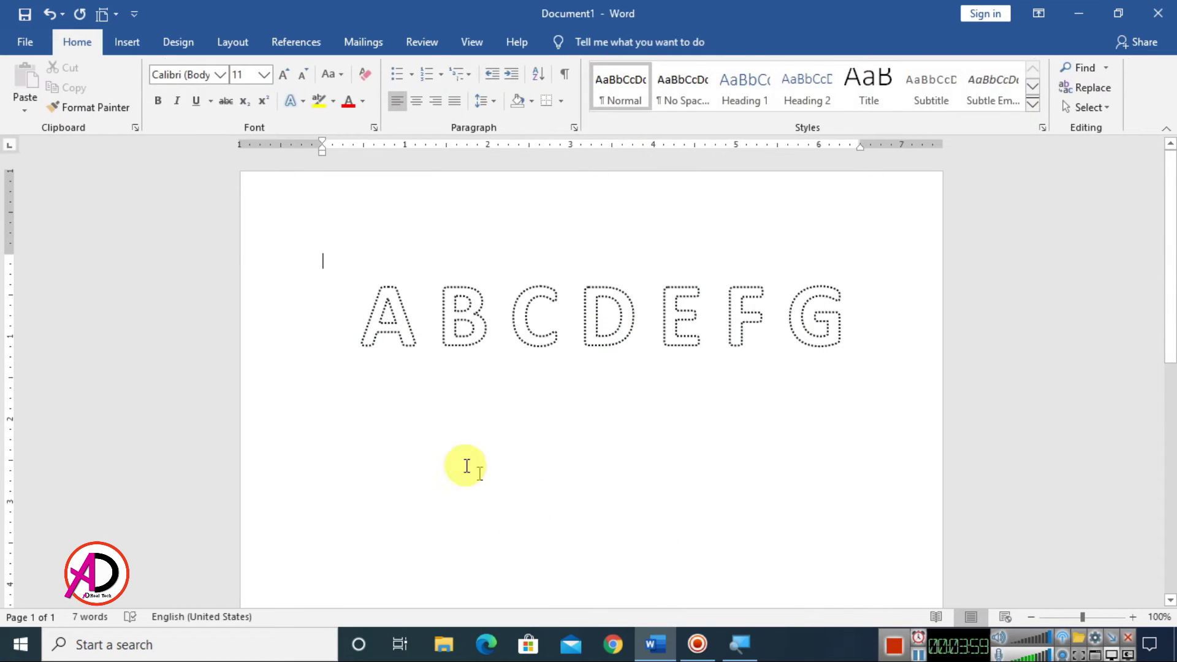
Bring up the WordArt style gallery from the Insert ribbon.
left_click(134, 49)
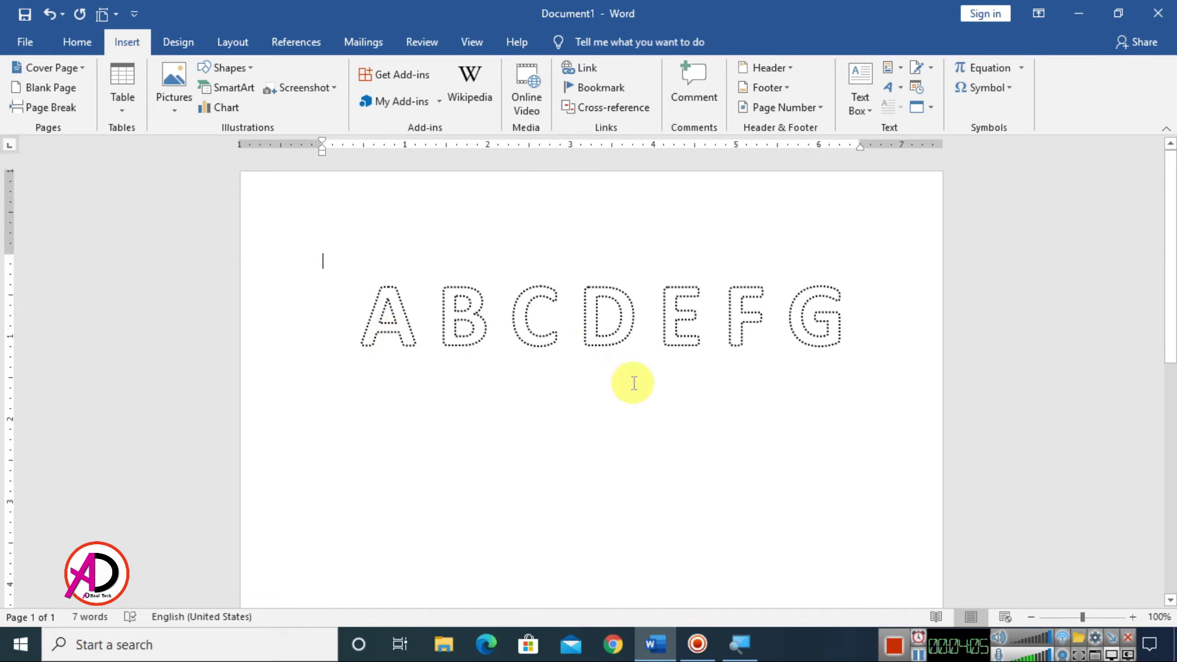
left_click(900, 87)
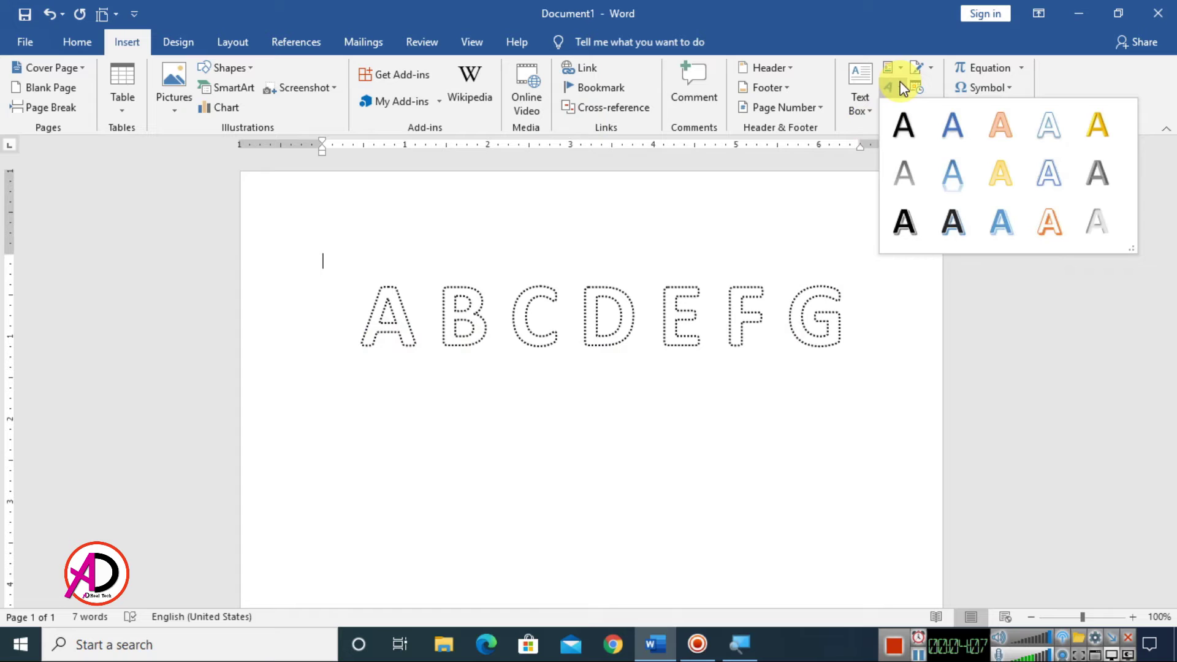
Insert an outlined WordArt below the dotted letters and grow its text to size 72.
left_click(1056, 183)
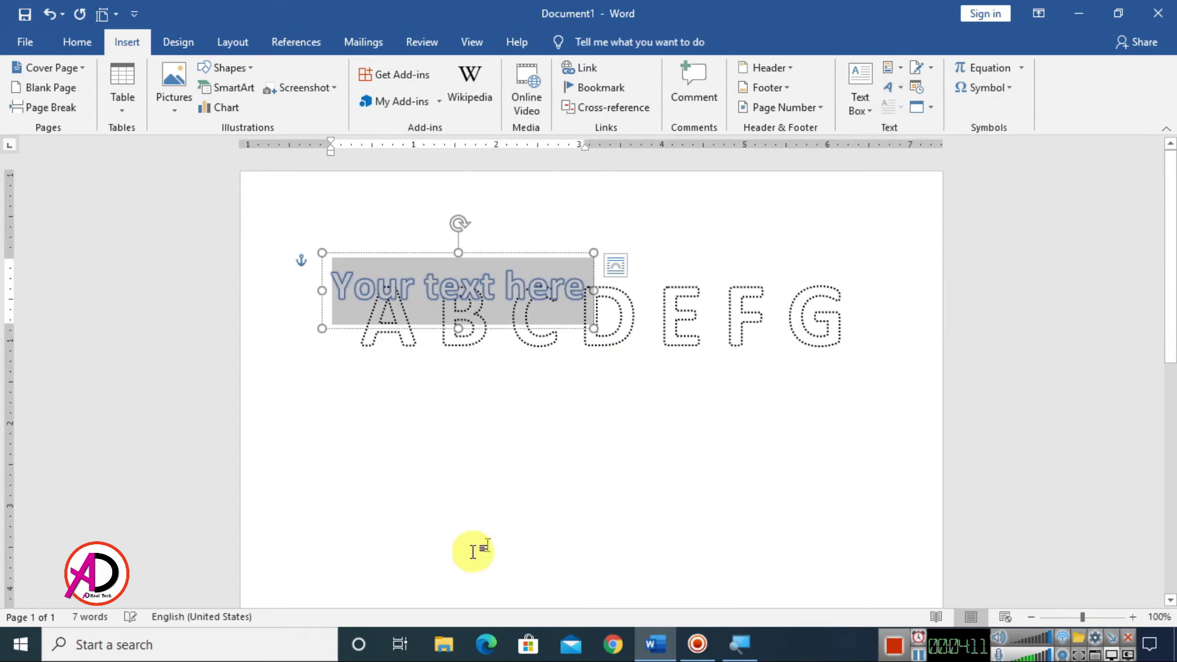
left_click_drag(376, 255, 420, 441)
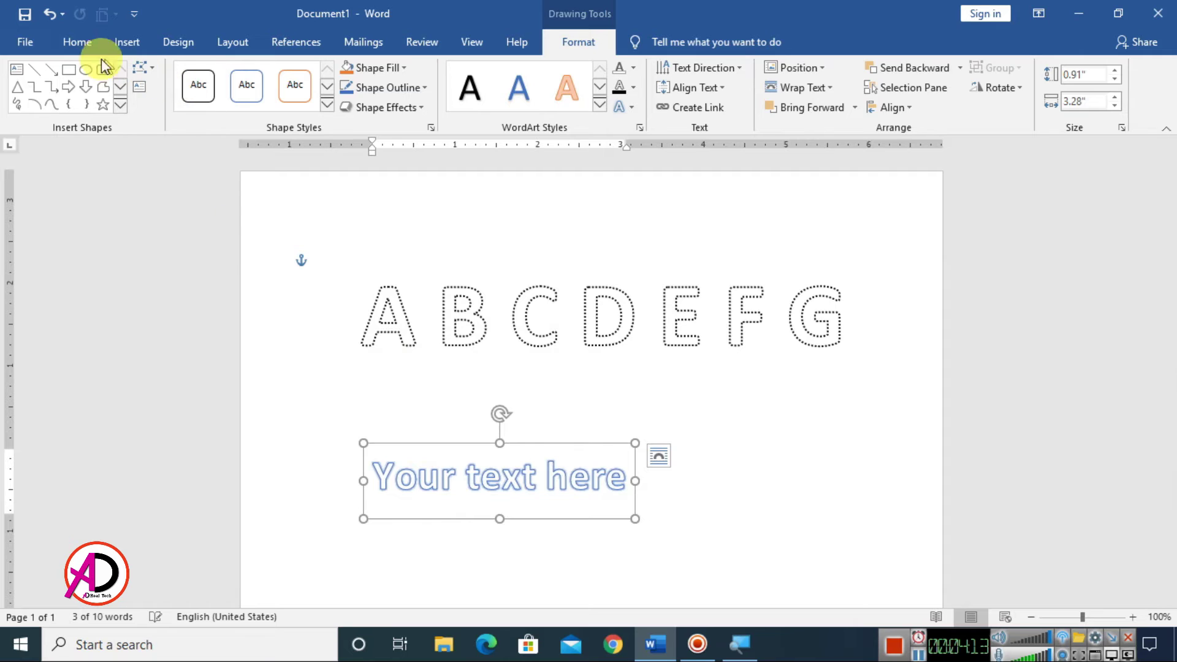
left_click(73, 43)
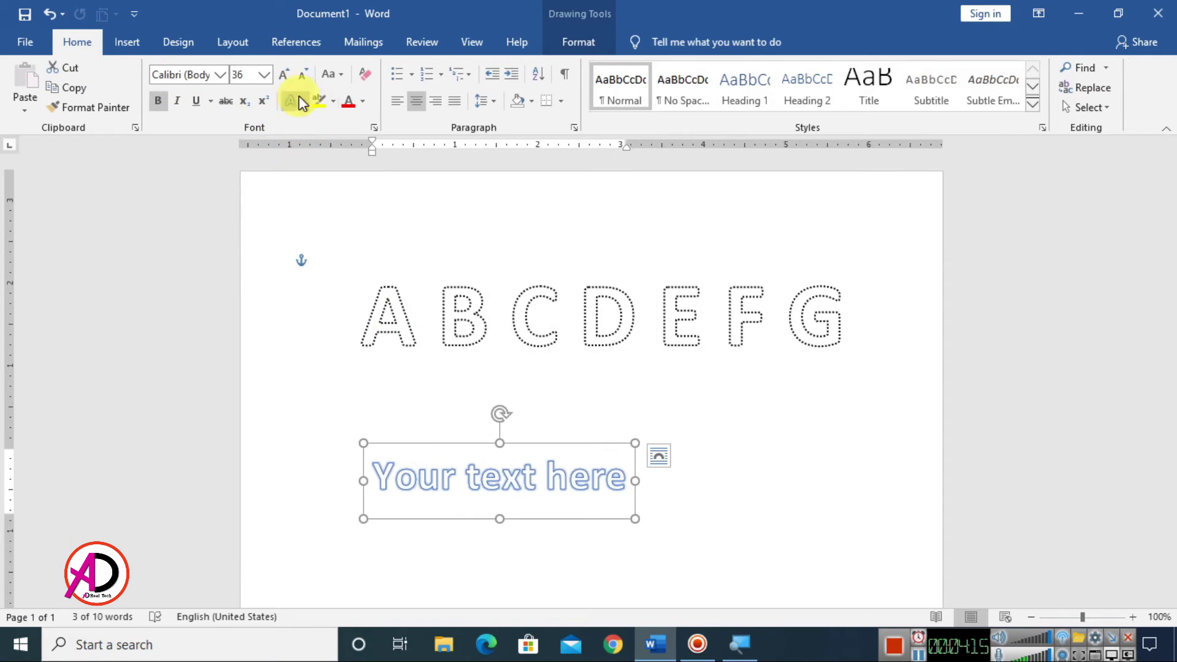
left_click(286, 72)
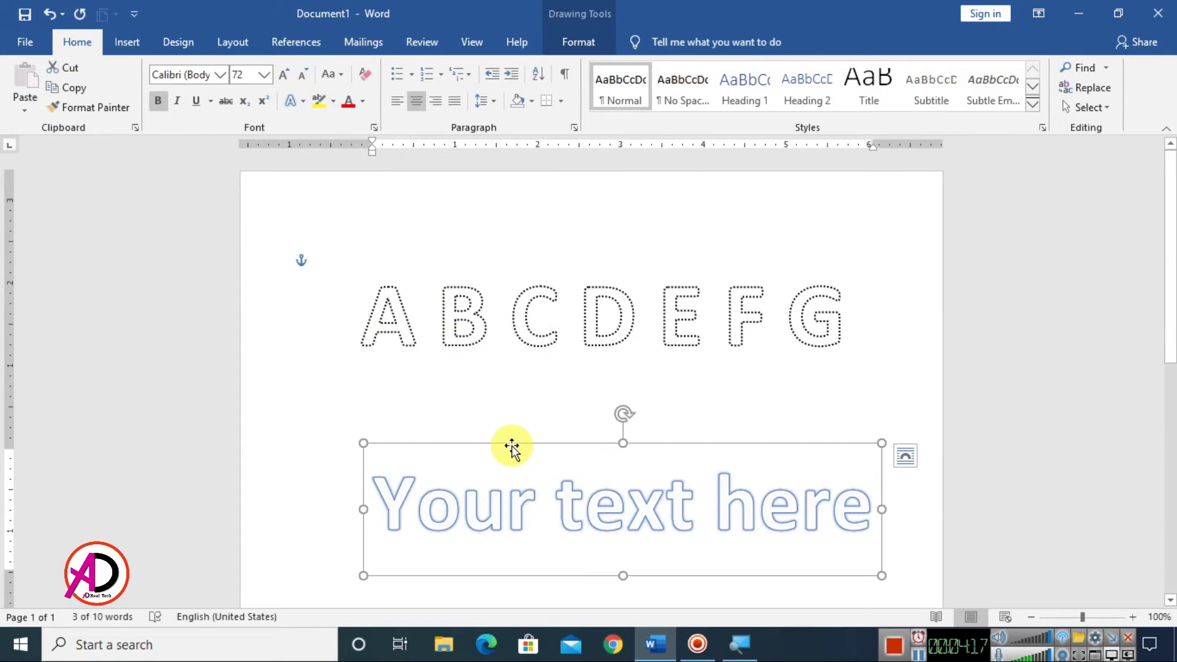
left_click_drag(513, 447, 493, 440)
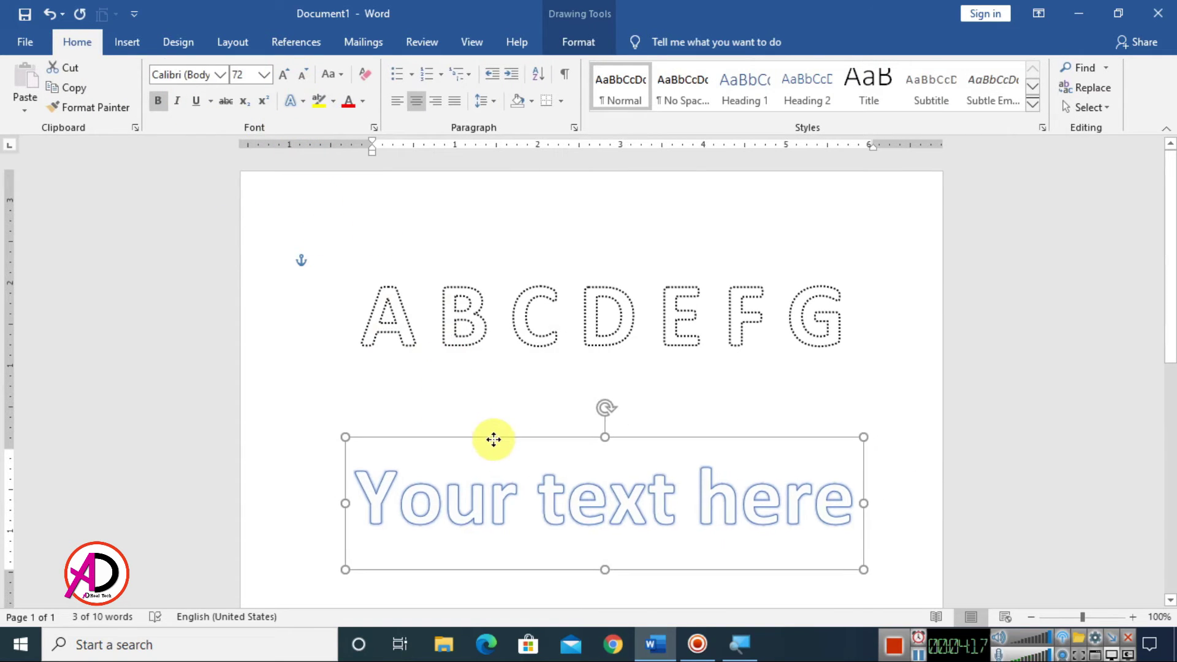
left_click(222, 76)
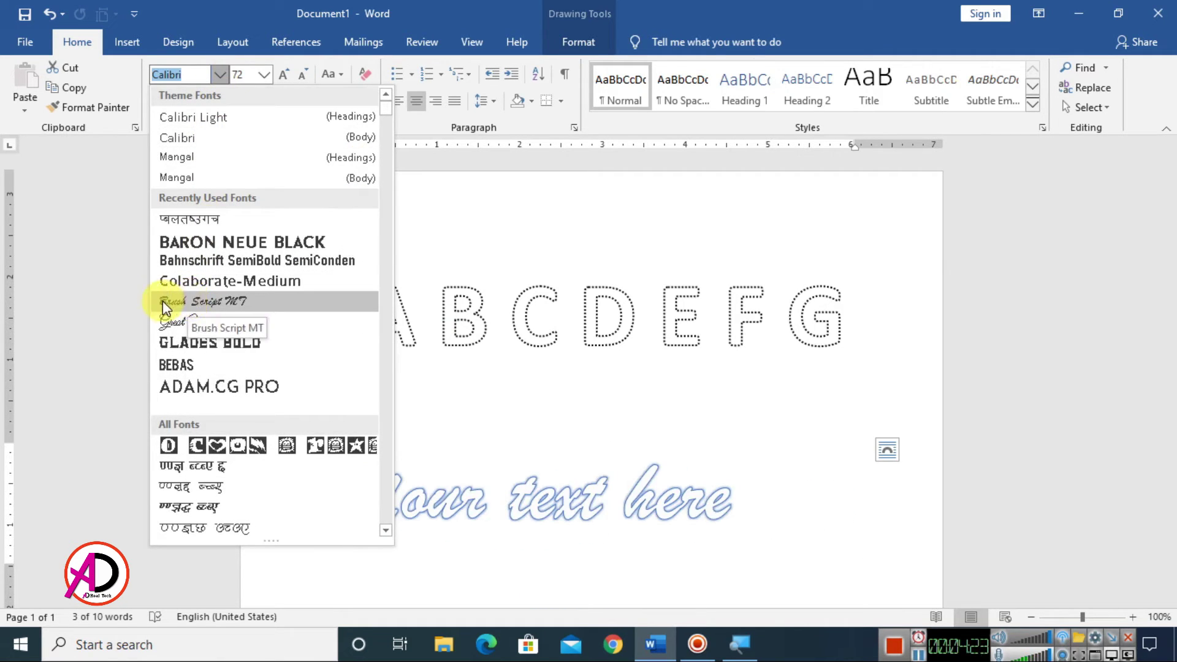
Set the new WordArt's text to Brush Script MT and select all its wording.
left_click(264, 303)
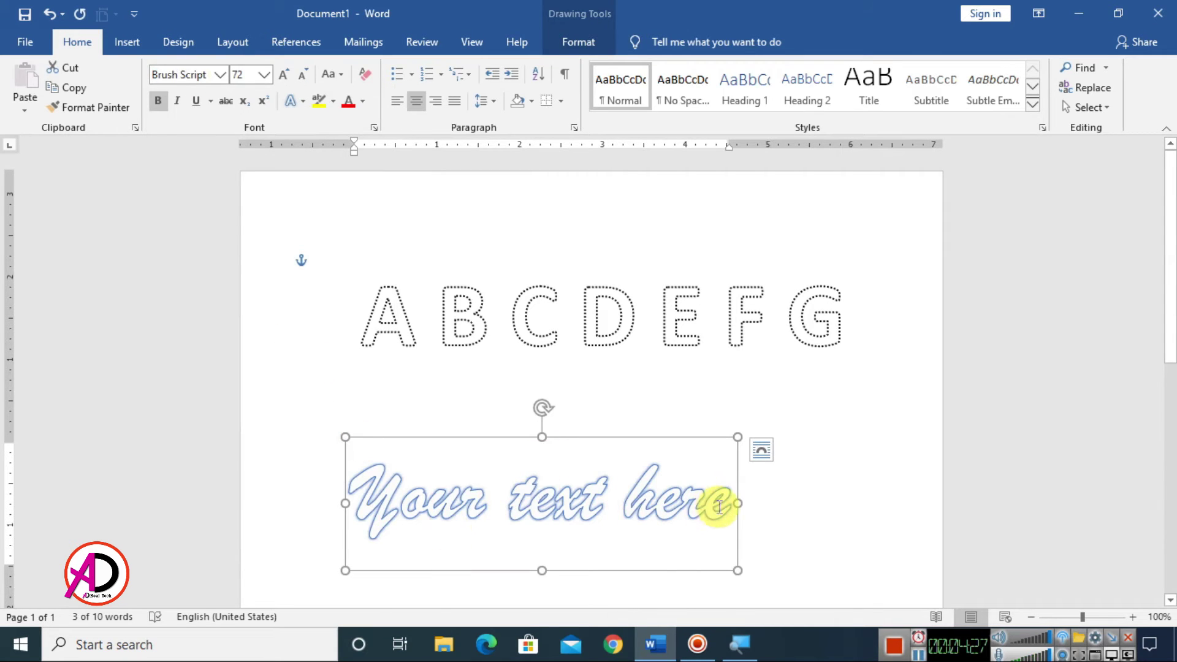
left_click_drag(726, 503, 385, 510)
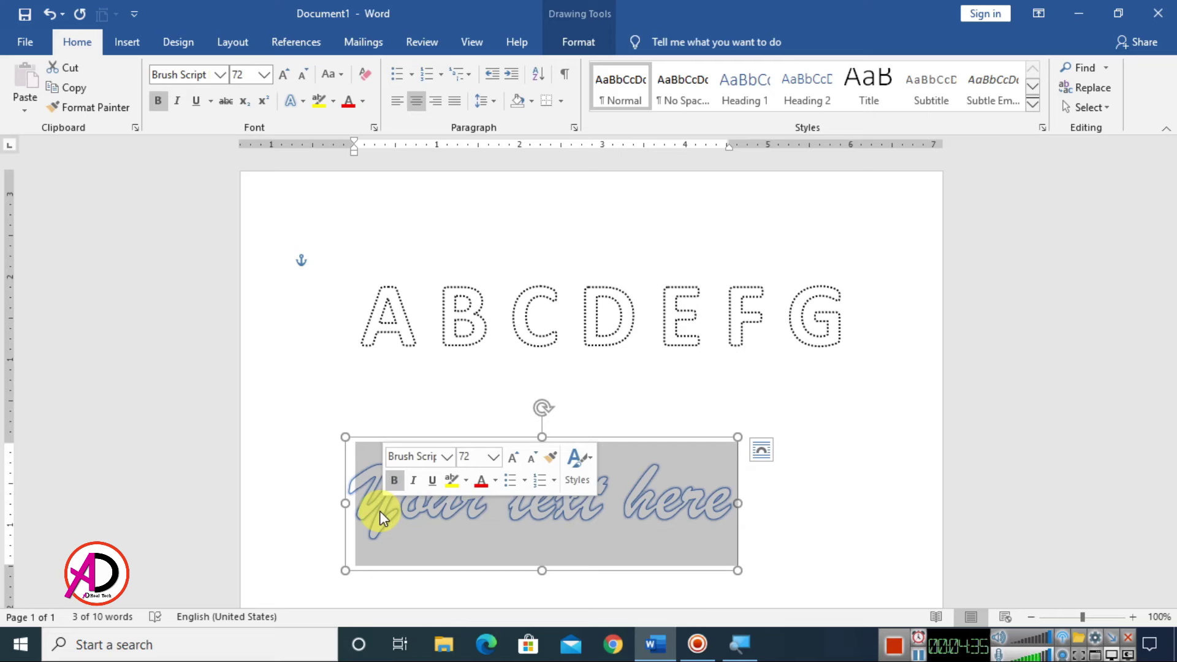
Replace the placeholder with 'I Love You' and nudge the WordArt slightly up.
key("Delete")
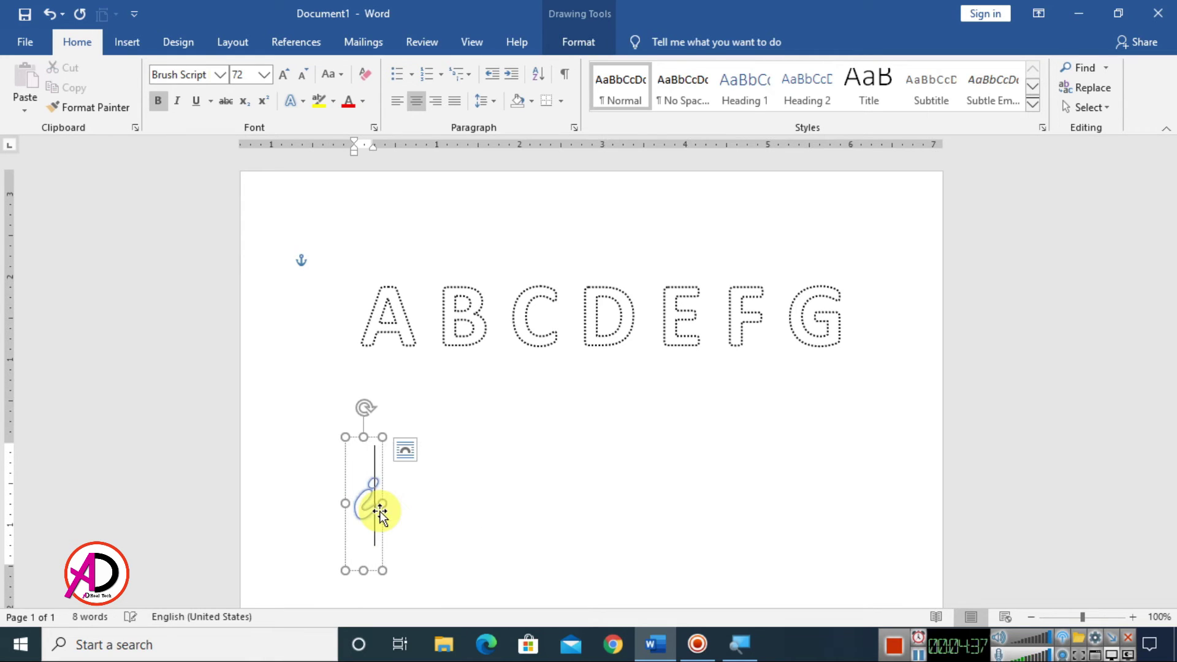
type("I")
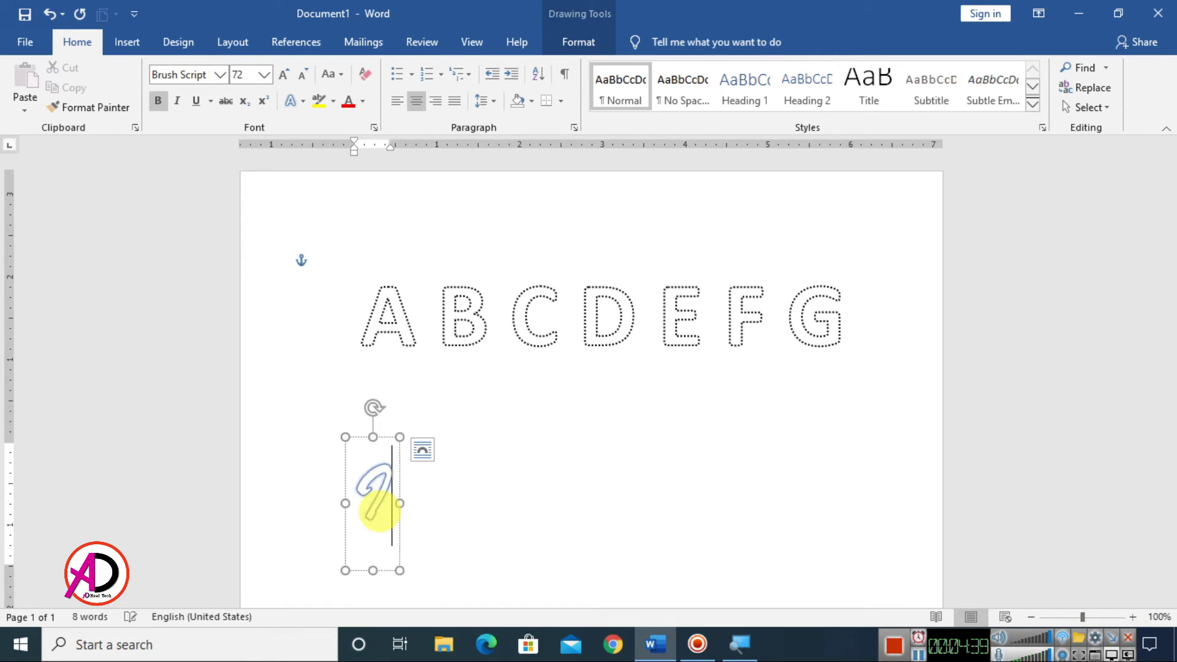
type(" Love")
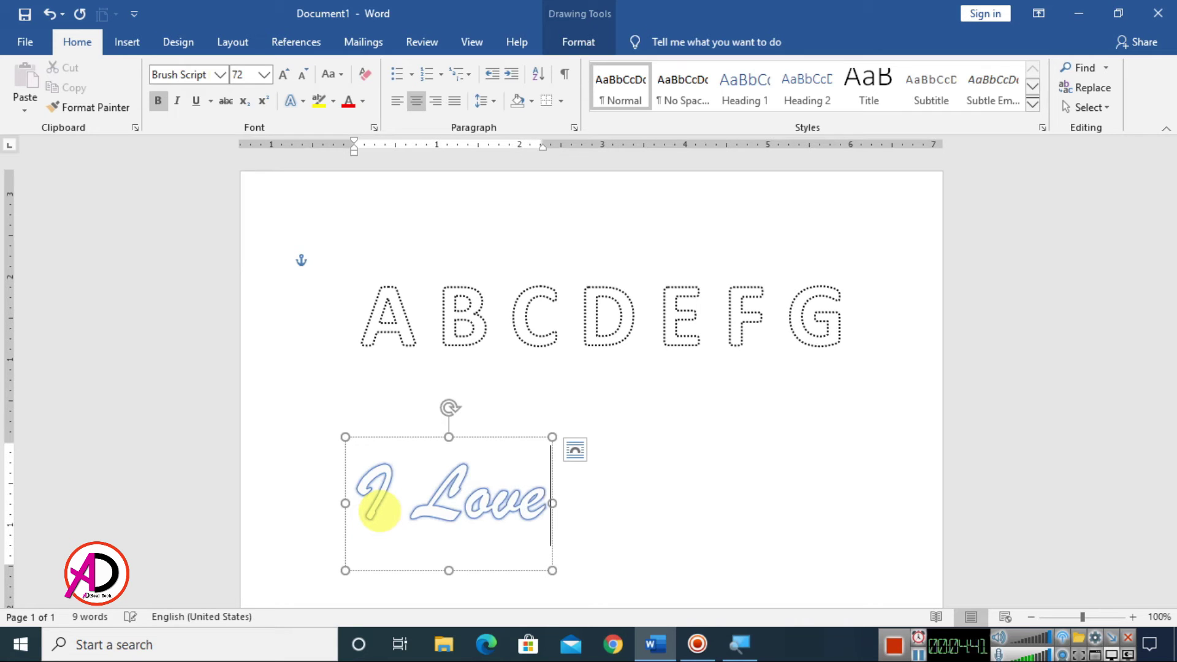
type("ou")
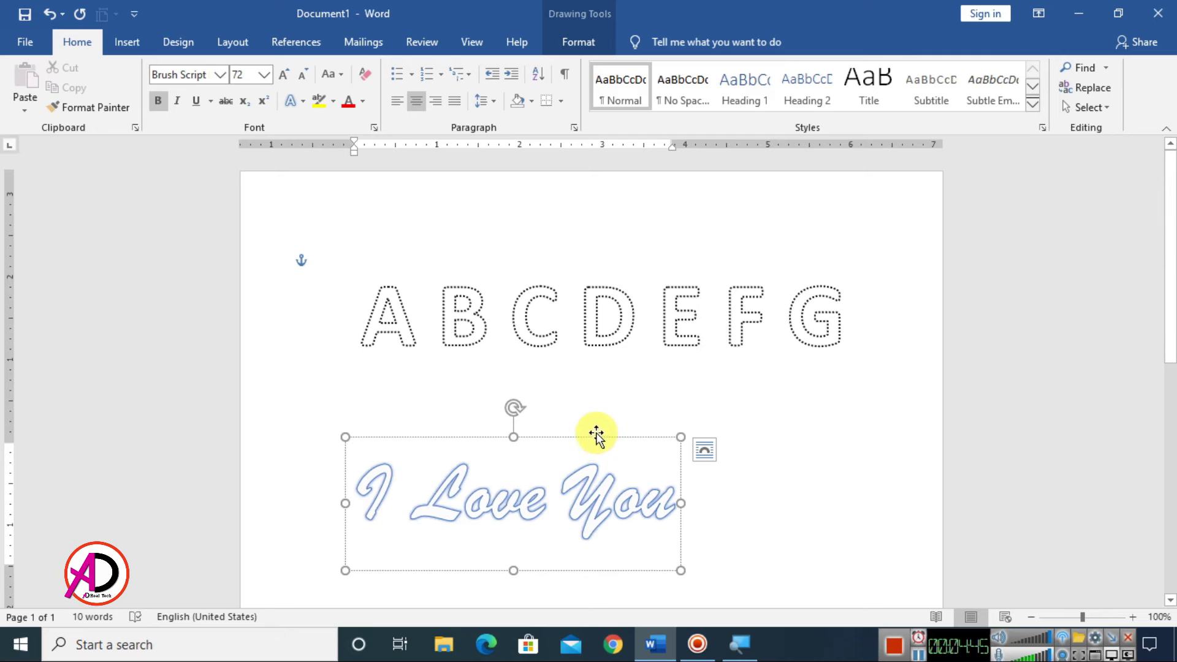
left_click_drag(599, 434, 604, 416)
left_click(579, 41)
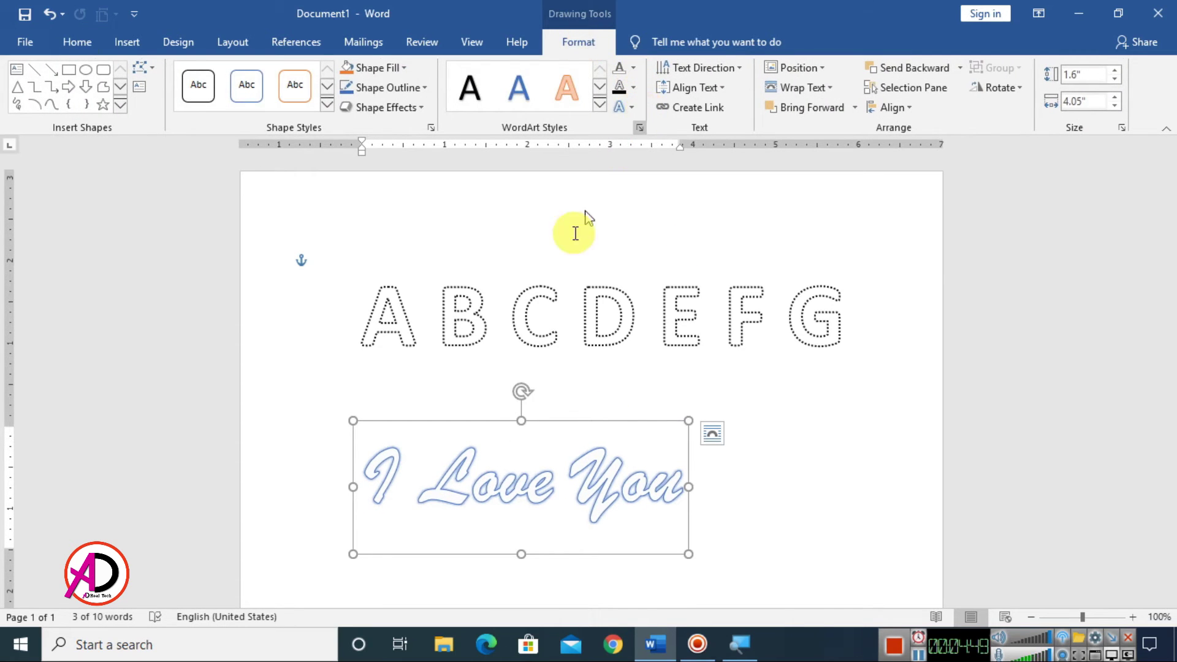
Set the 'I Love You' WordArt to No Fill with a dark text outline colour.
left_click(639, 90)
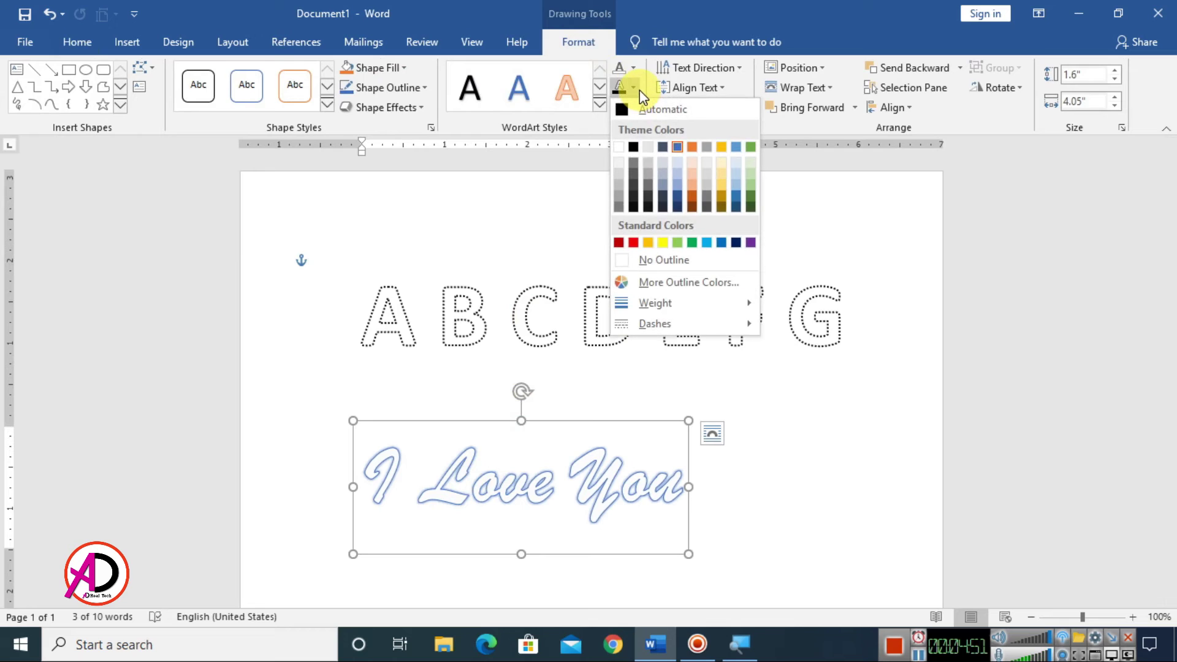
left_click(634, 65)
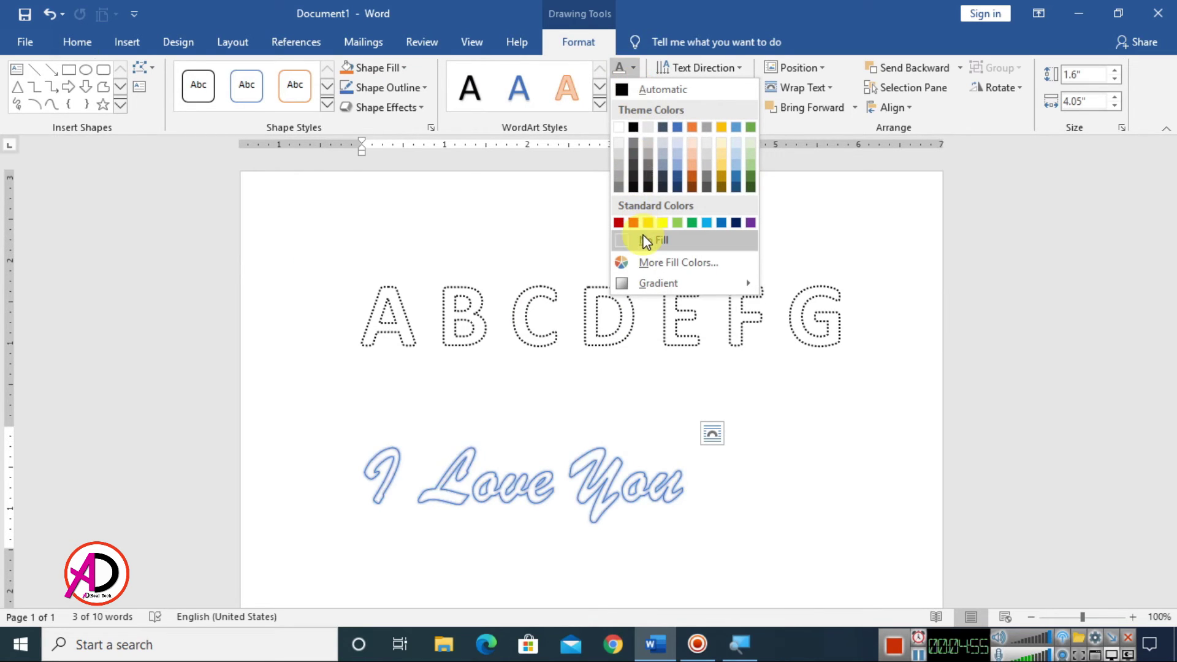
left_click(642, 236)
left_click(633, 87)
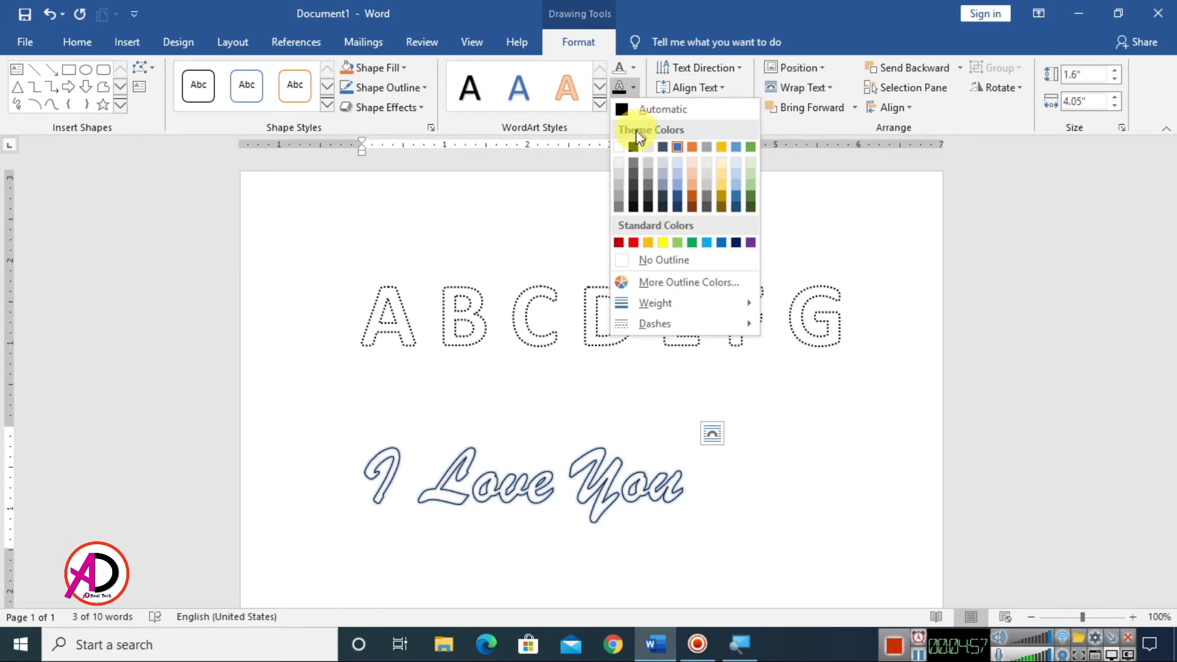
left_click(634, 148)
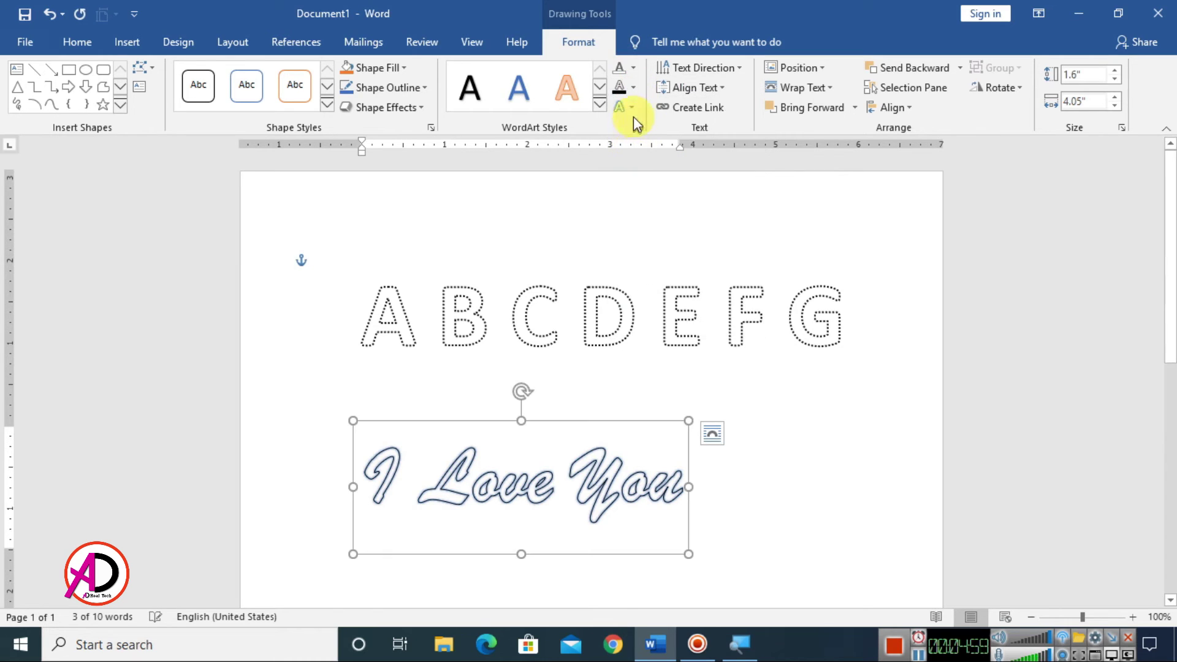
Choose No Shadow for the 'I Love You' WordArt's text effects.
left_click(632, 109)
mouse_move(646, 131)
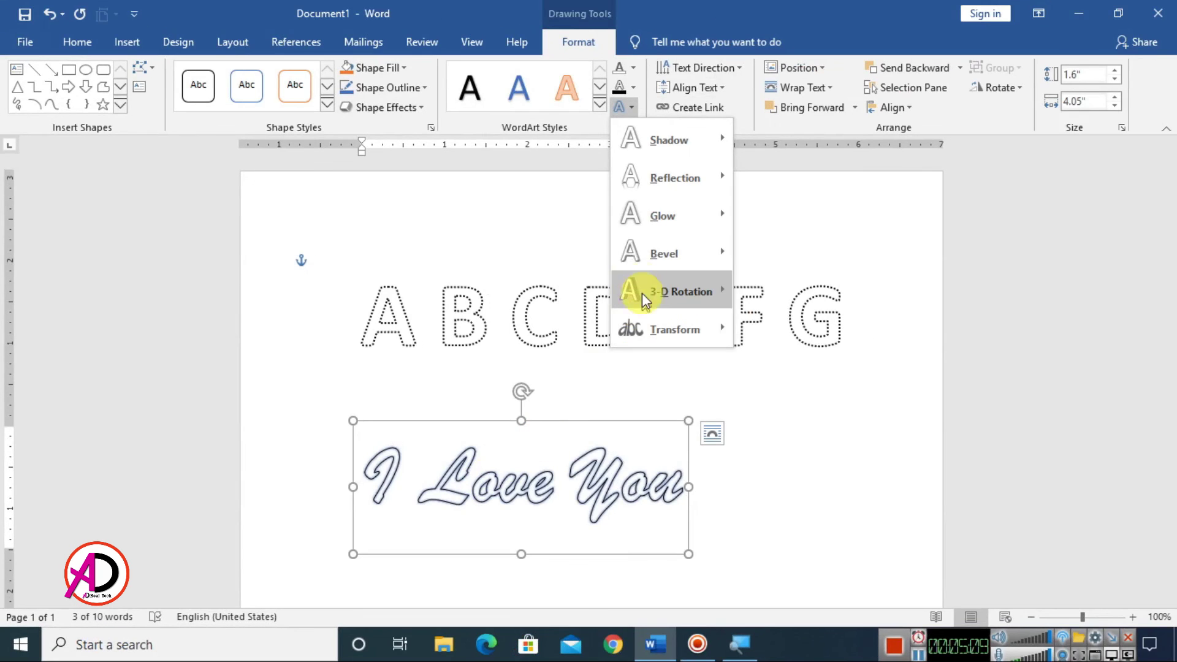
left_click(766, 163)
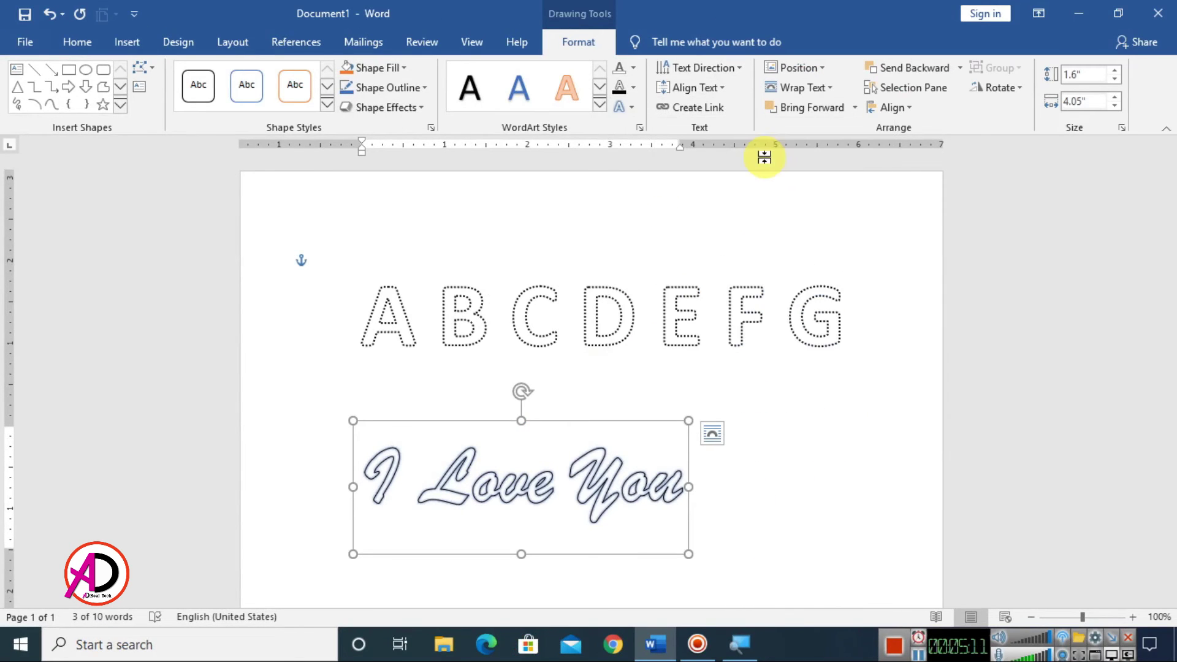
Set the 'I Love You' WordArt's glow to No Glow, leaving a plain outline.
left_click(634, 107)
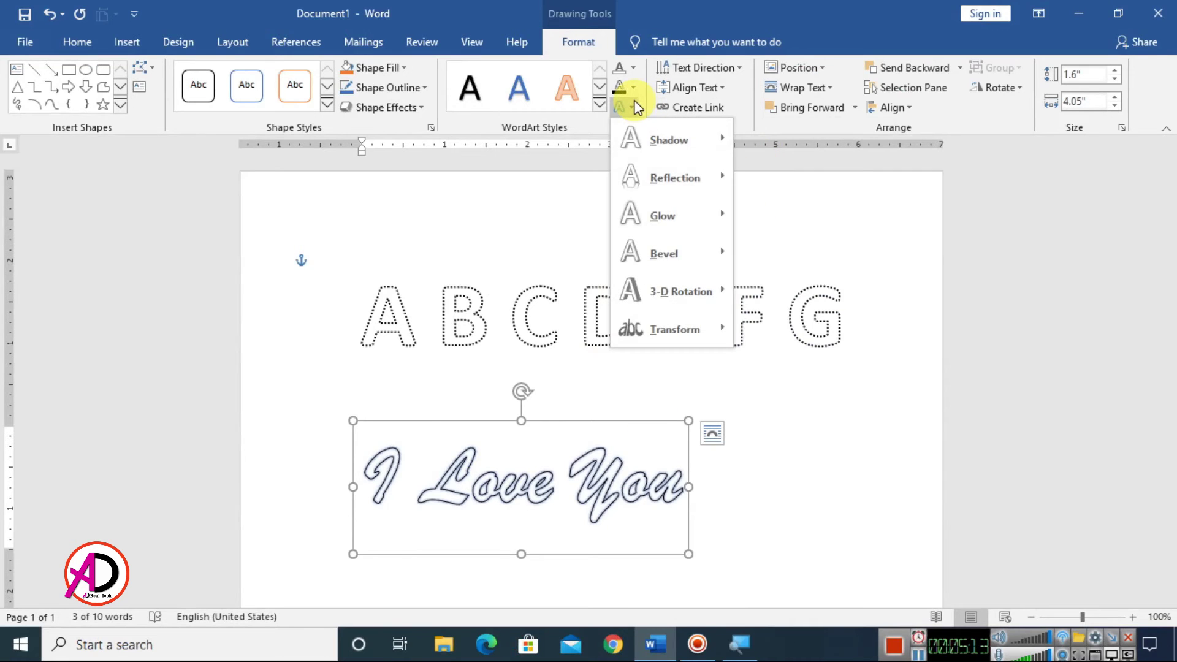
mouse_move(711, 219)
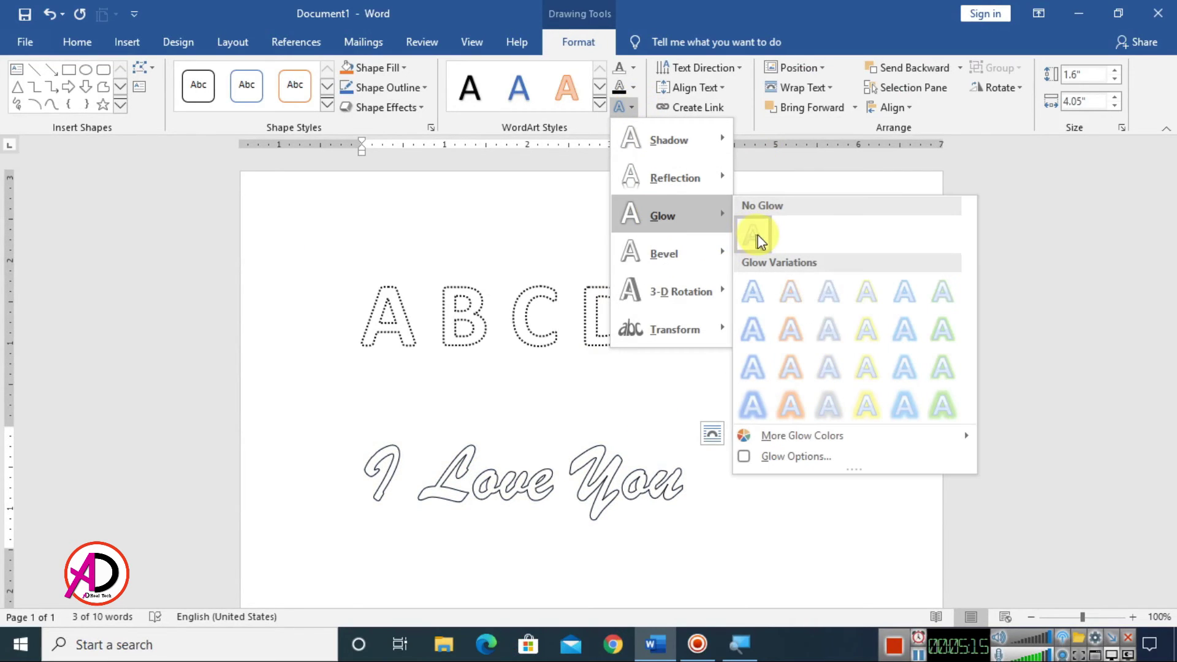
left_click(759, 234)
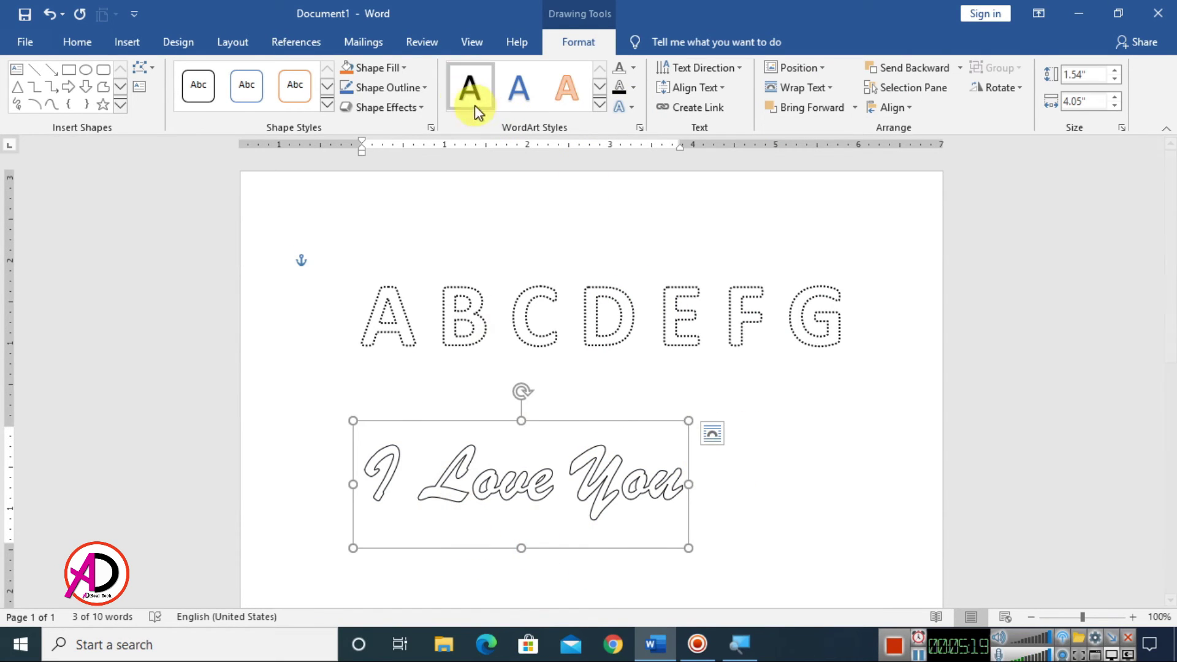
left_click(635, 91)
Give the 'I Love You' outline a 1½ pt weight and the Square Dot dash style.
mouse_move(680, 308)
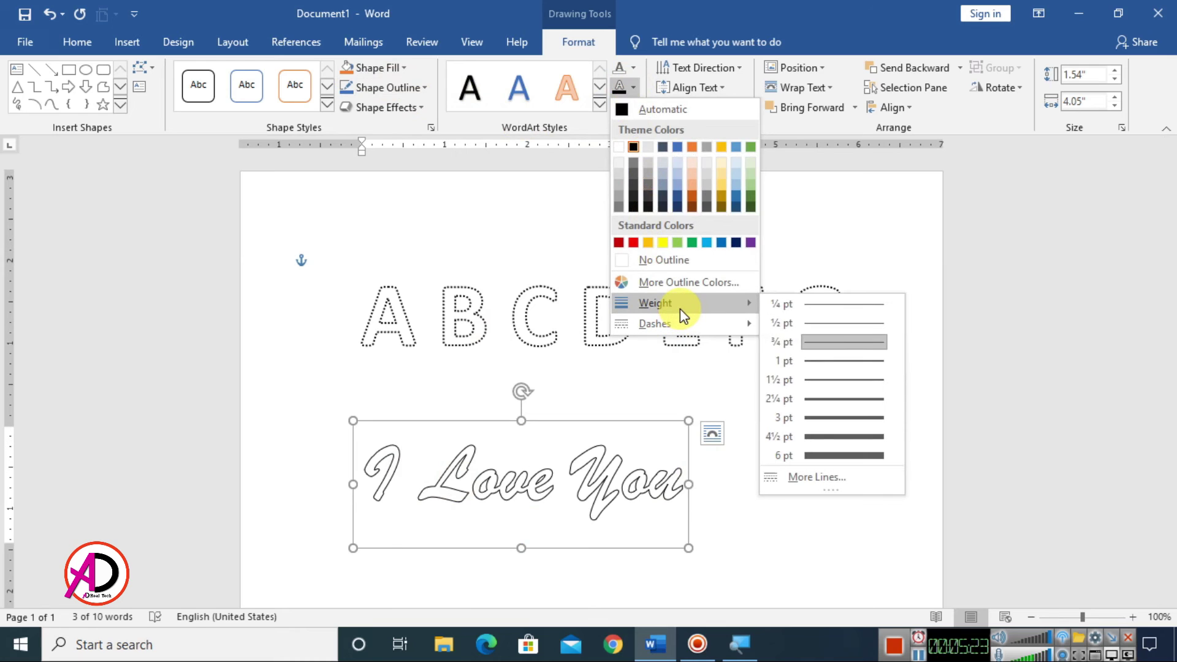
left_click(834, 380)
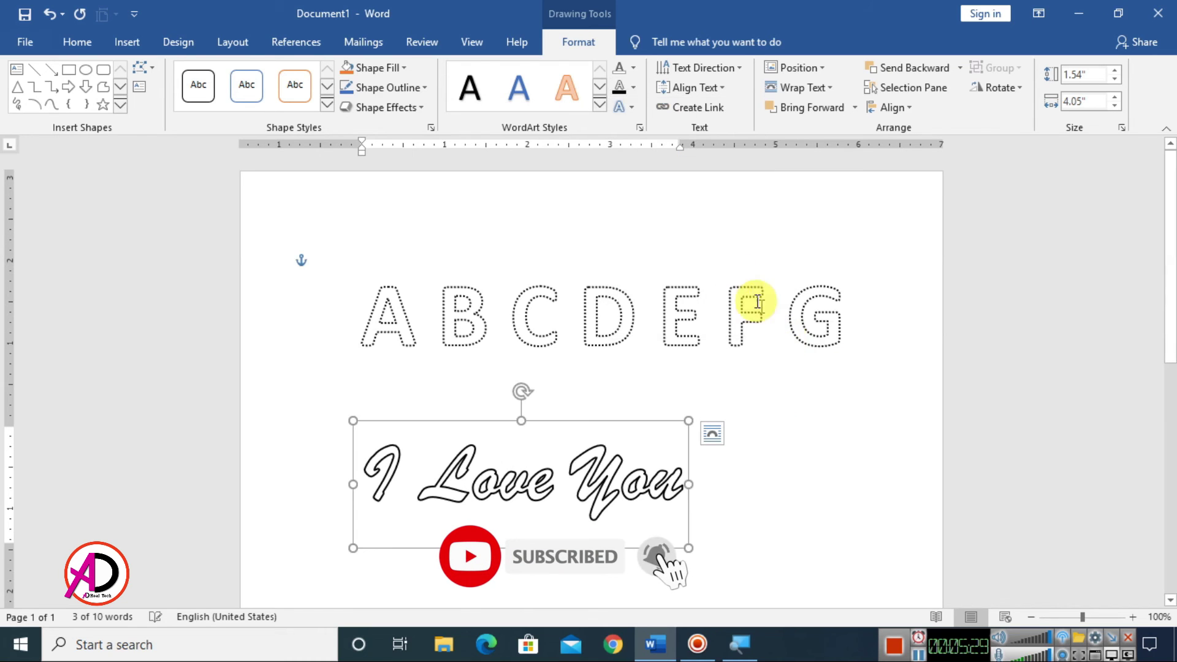
left_click(630, 109)
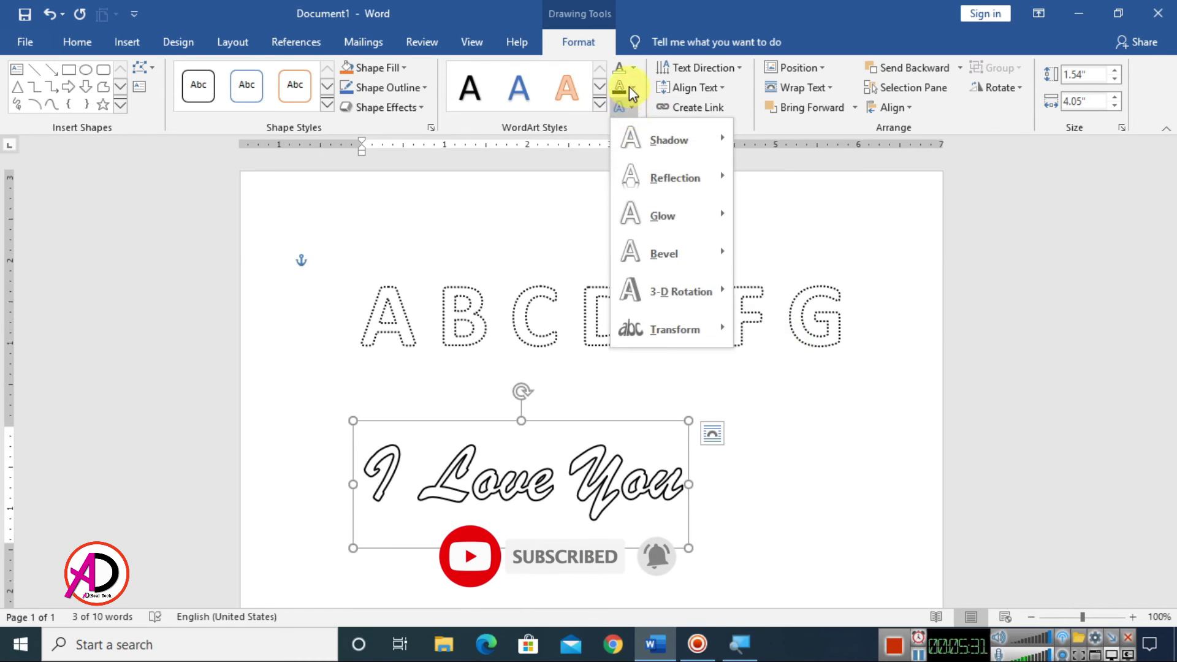
left_click(629, 86)
mouse_move(656, 323)
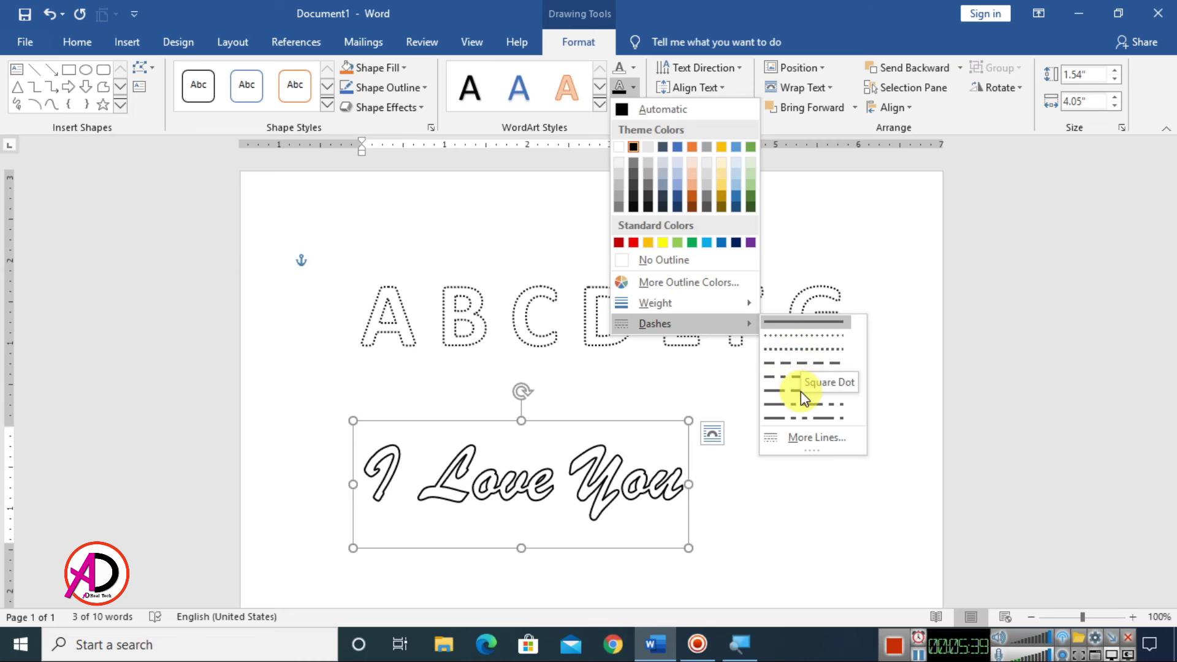
left_click(805, 354)
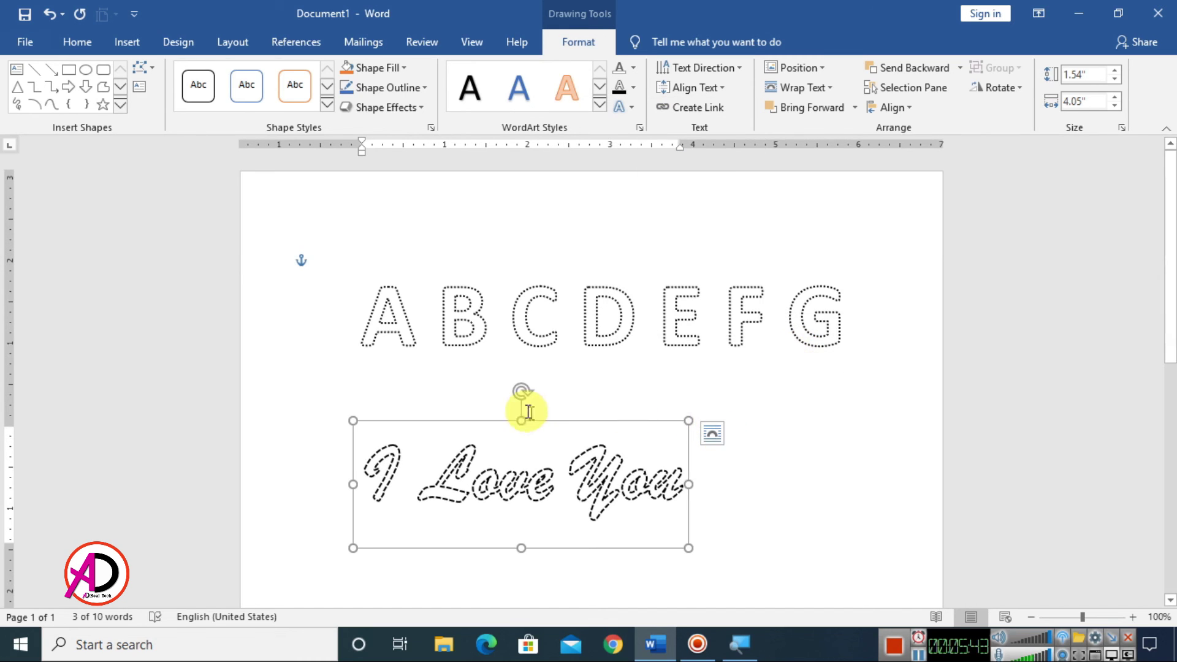
Enlarge 'I Love You' to 120 pt and move its box up toward the letters.
left_click(65, 42)
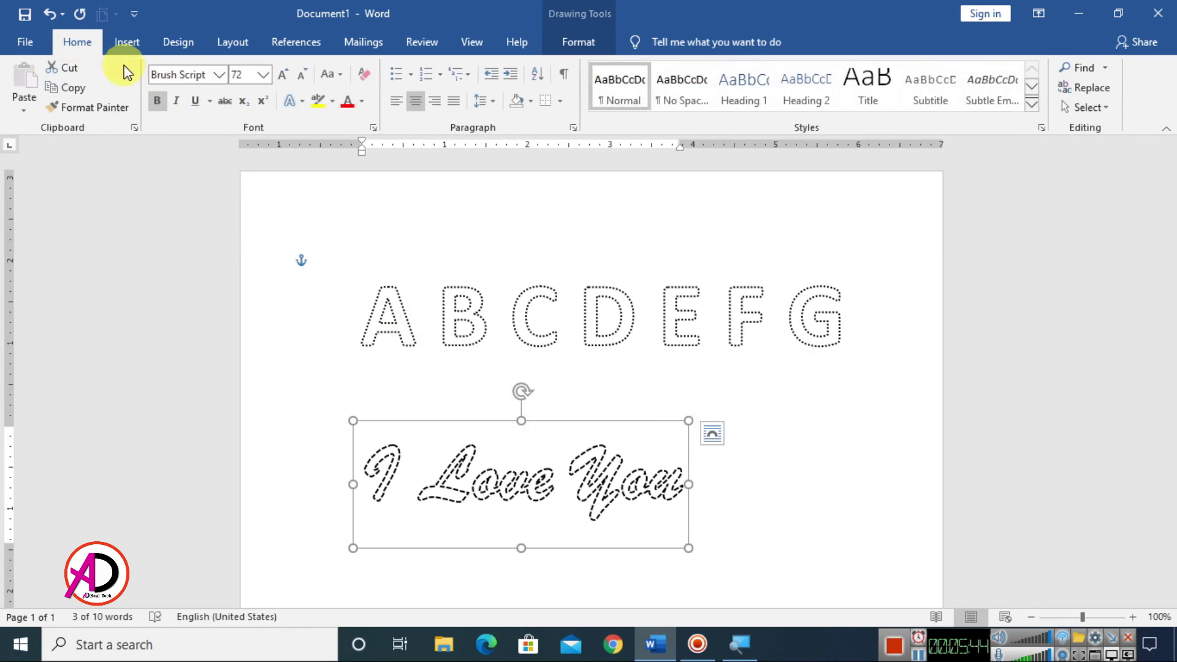
left_click(286, 76)
left_click(286, 76)
left_click(285, 76)
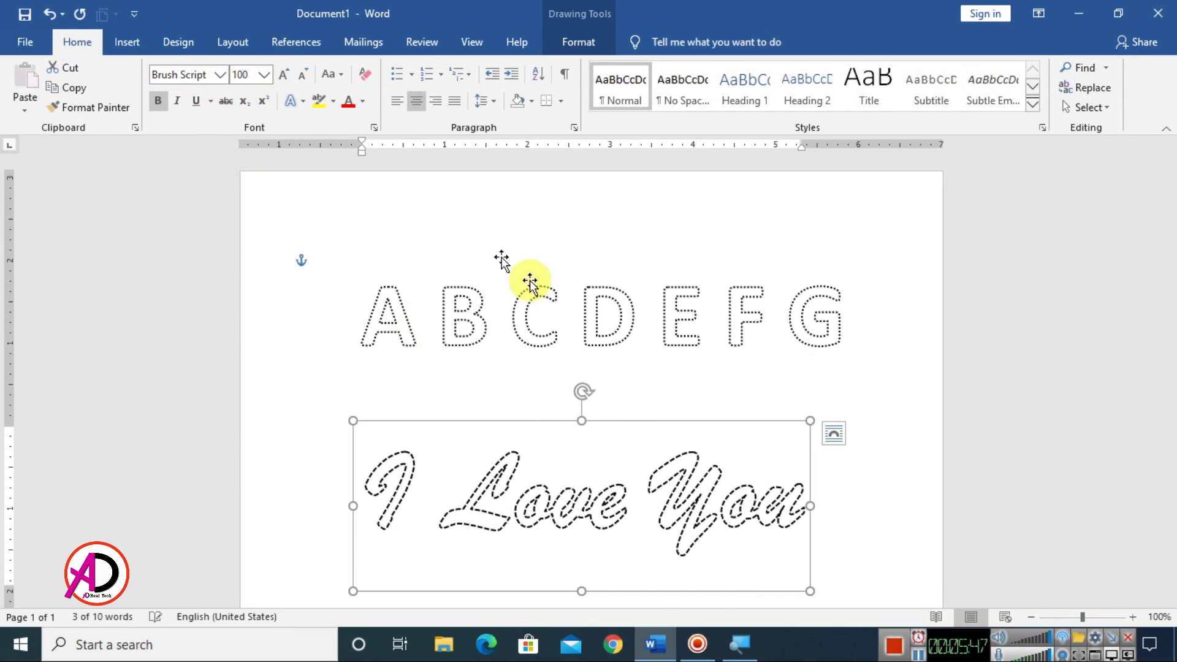
left_click_drag(708, 424, 709, 384)
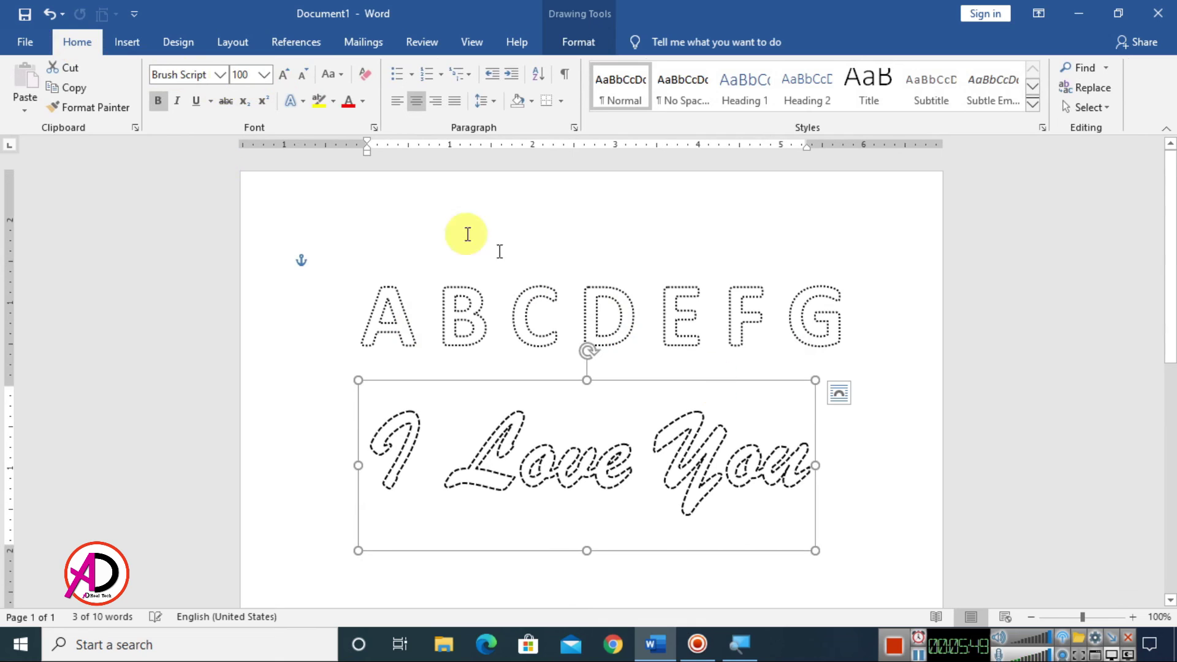
left_click(287, 75)
left_click(287, 75)
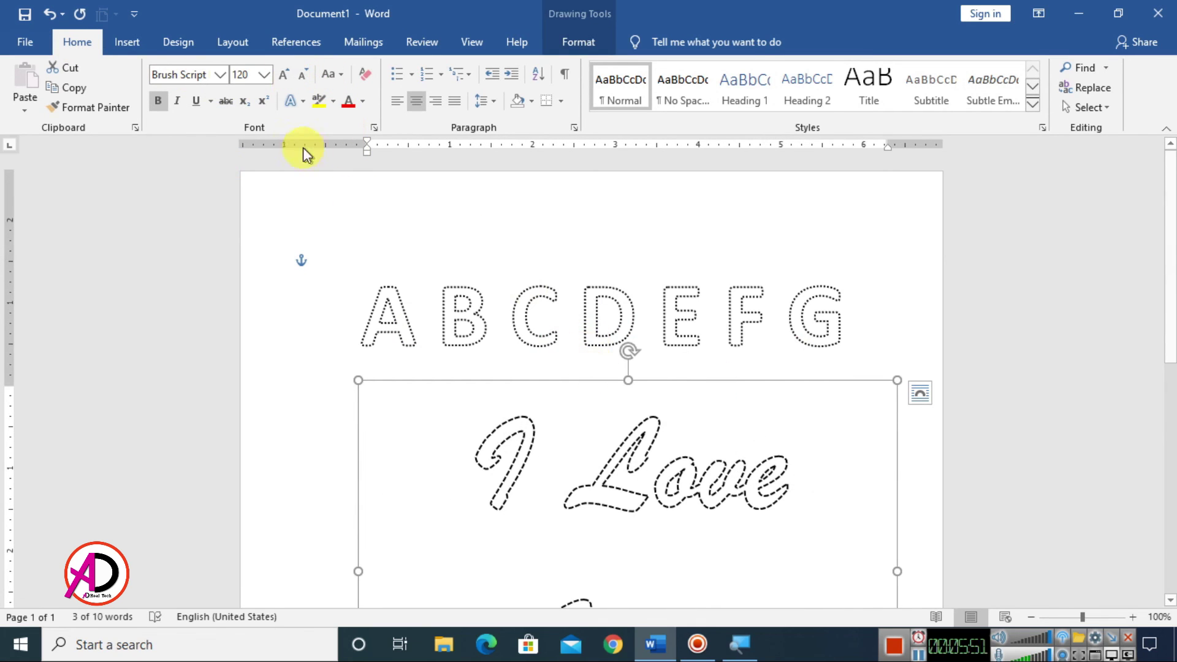
Widen the 'I Love You' box to fit one line and shorten the ABCDEFG box.
left_click_drag(357, 575, 242, 564)
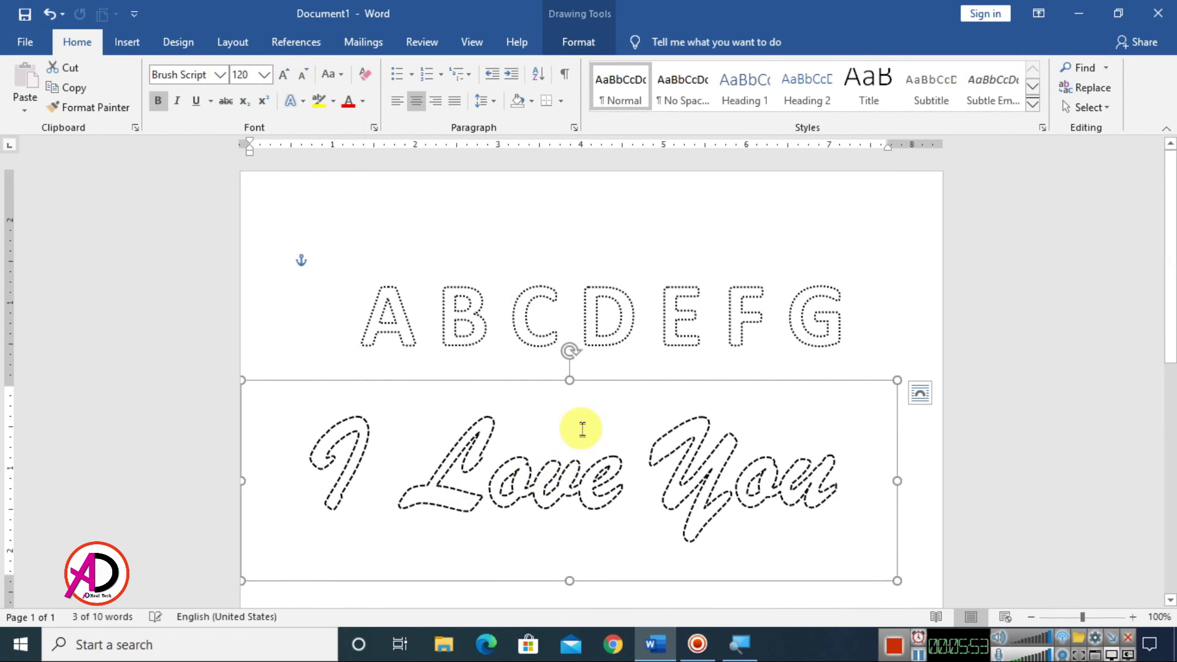
double_click(615, 306)
left_click_drag(603, 496, 604, 376)
left_click(714, 567)
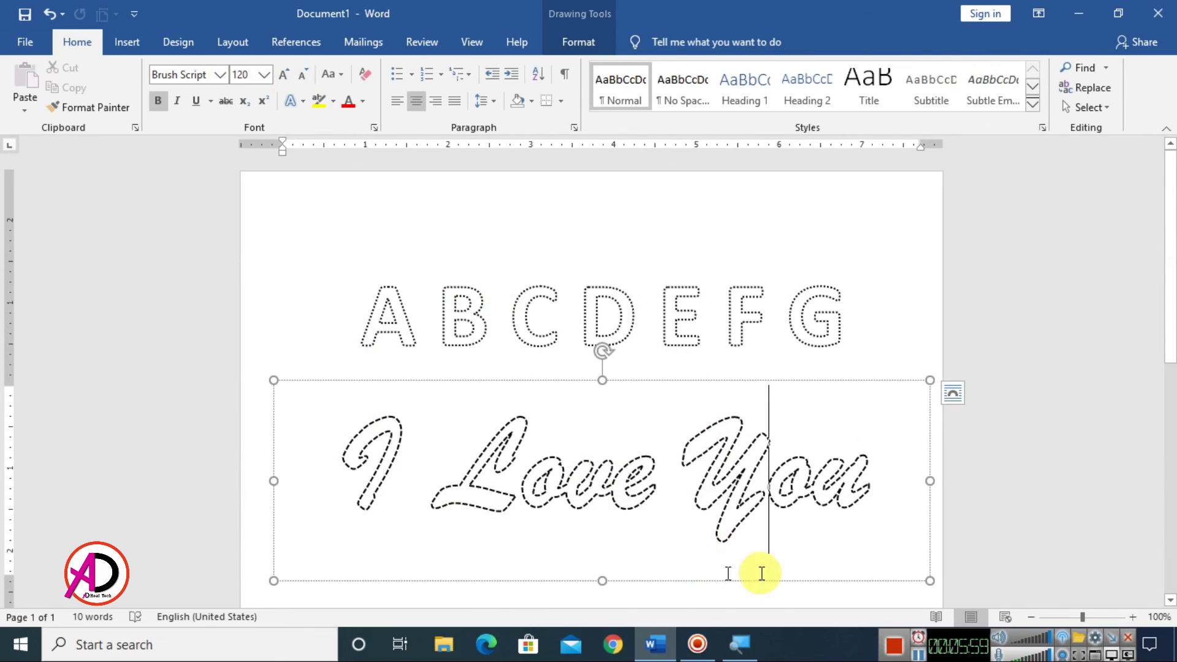
left_click(860, 307)
scroll(743, 395, "down", 4)
scroll(678, 413, "up", 4)
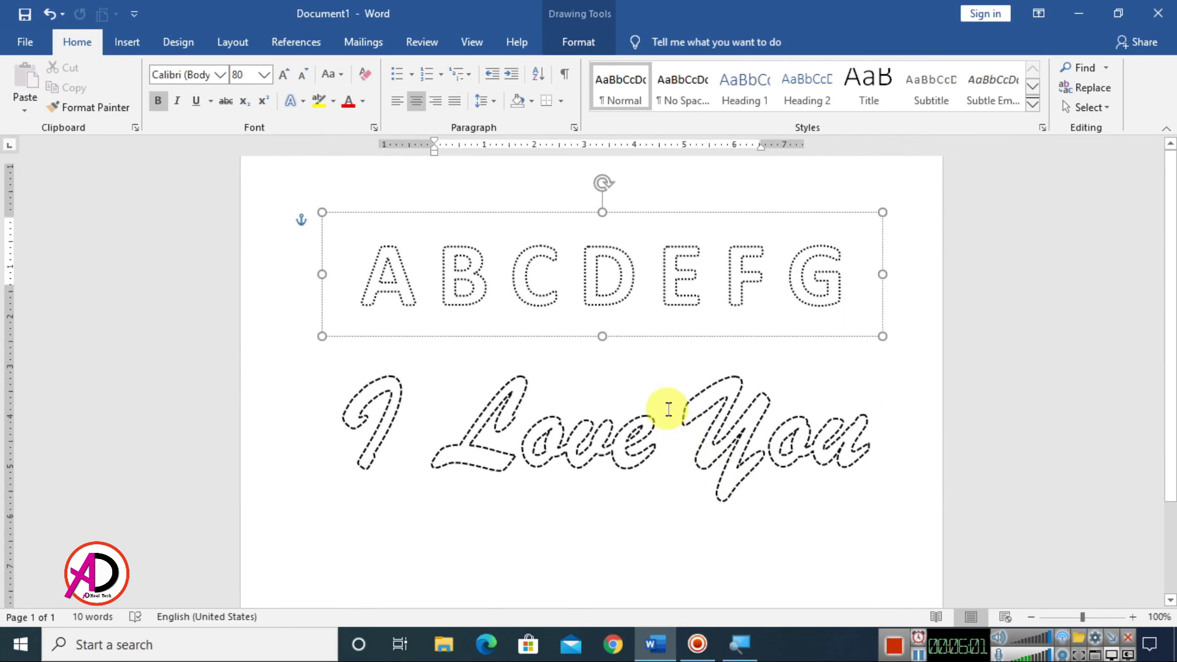